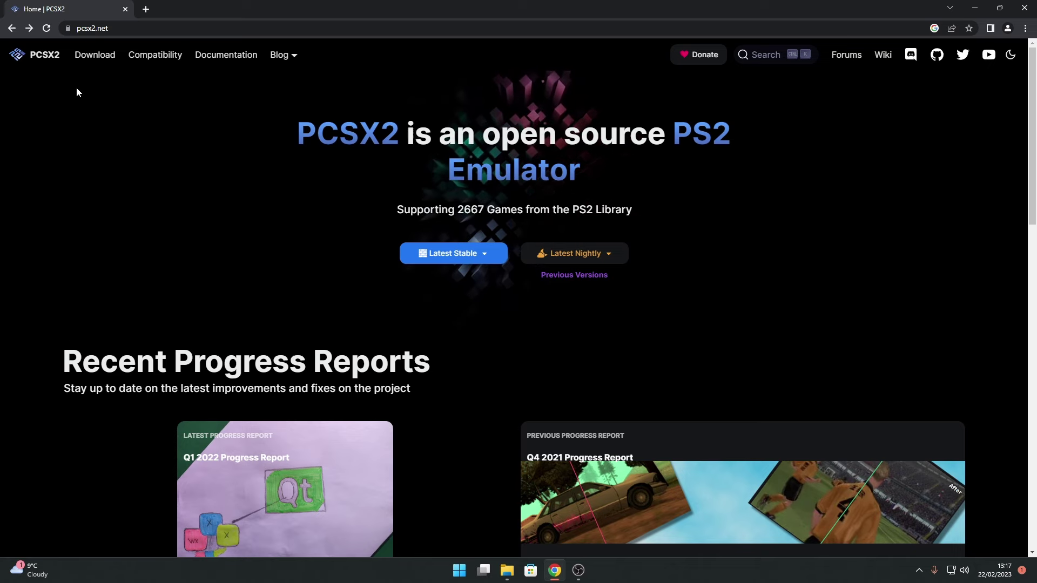
Step: Download the Windows 32bit portable version of the latest stable PCSX2 release, v1.6.0
{"action": "left_click", "coordinate": [93, 59]}
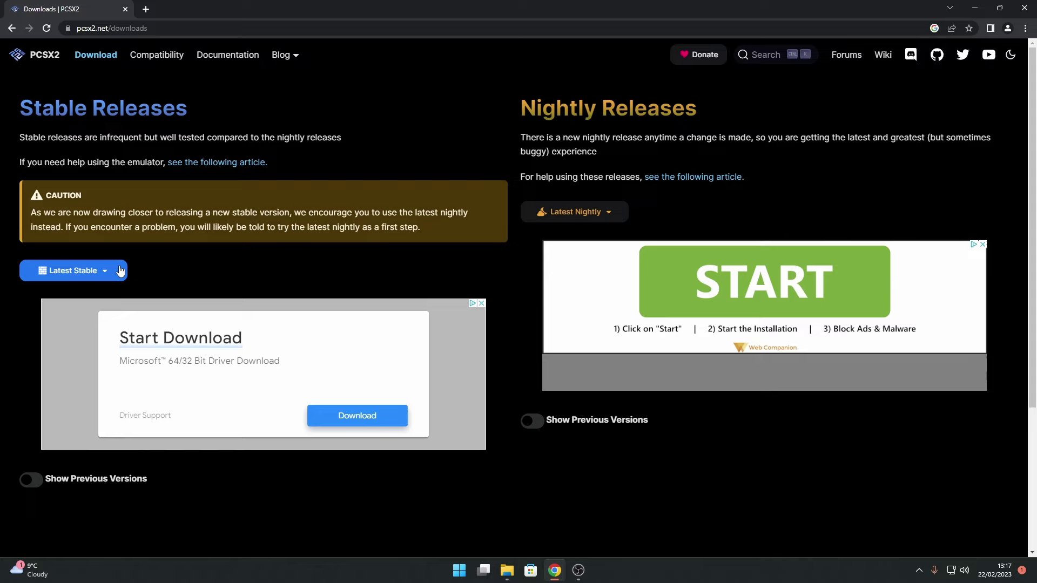
{"action": "left_click", "coordinate": [119, 271]}
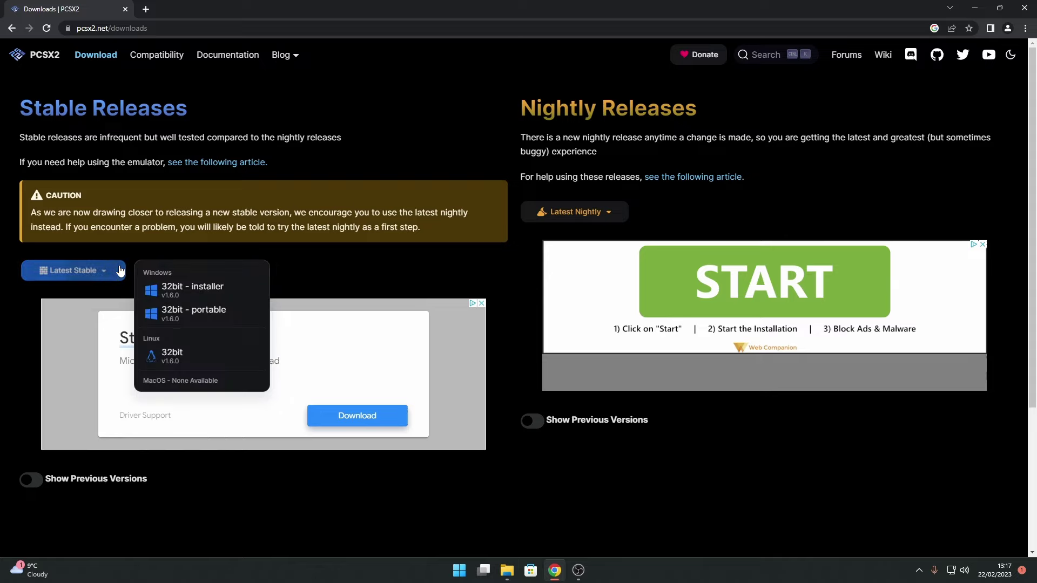
{"action": "left_click", "coordinate": [233, 318]}
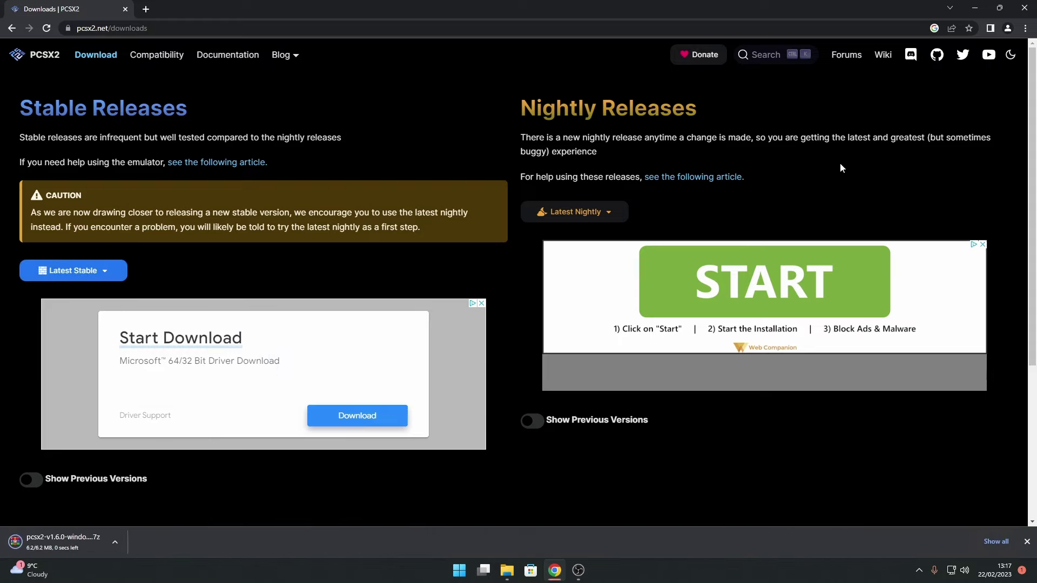
Step: Switch to File Explorer and extract the pcsx2-v1.6.0-windows-32bit-portable archive inside the Downloads folder
{"action": "left_click", "coordinate": [974, 8]}
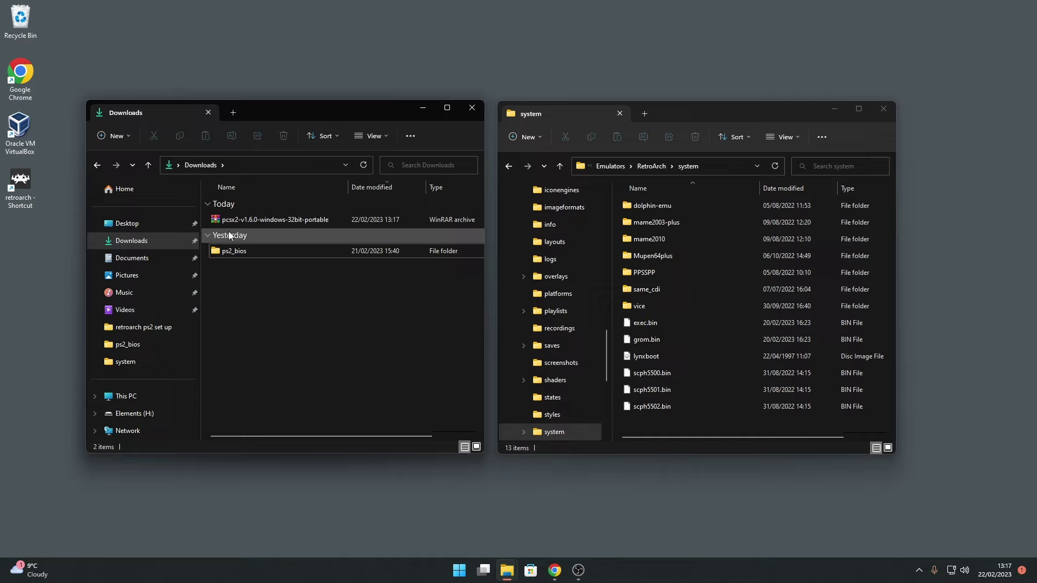
{"action": "right_click", "coordinate": [243, 220]}
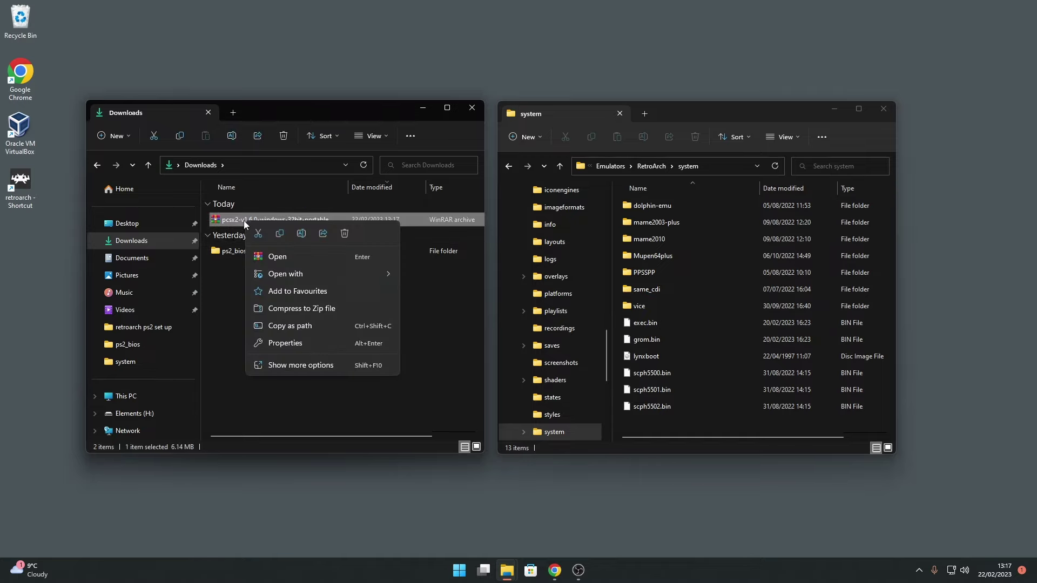
{"action": "left_click", "coordinate": [304, 365]}
{"action": "left_click", "coordinate": [341, 144]}
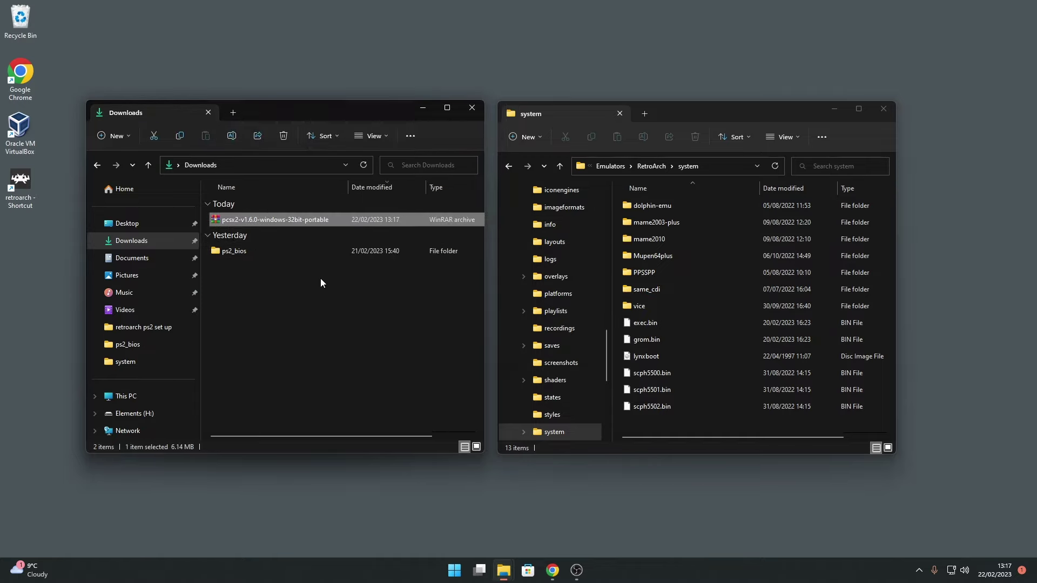
{"action": "left_click", "coordinate": [316, 338]}
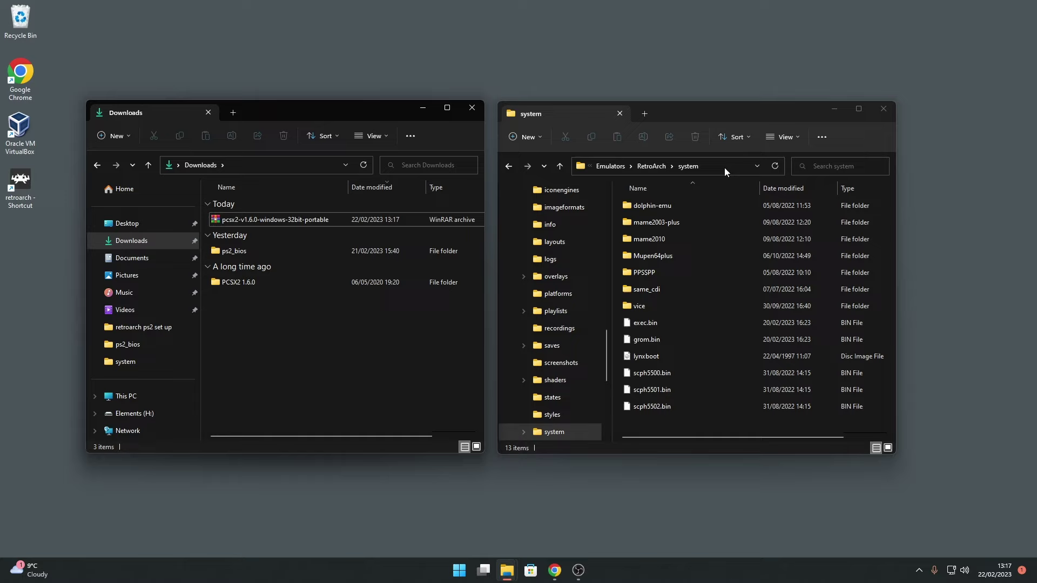
Step: Create a new folder named pcsx2 in RetroArch's system folder
{"action": "right_click", "coordinate": [641, 421]}
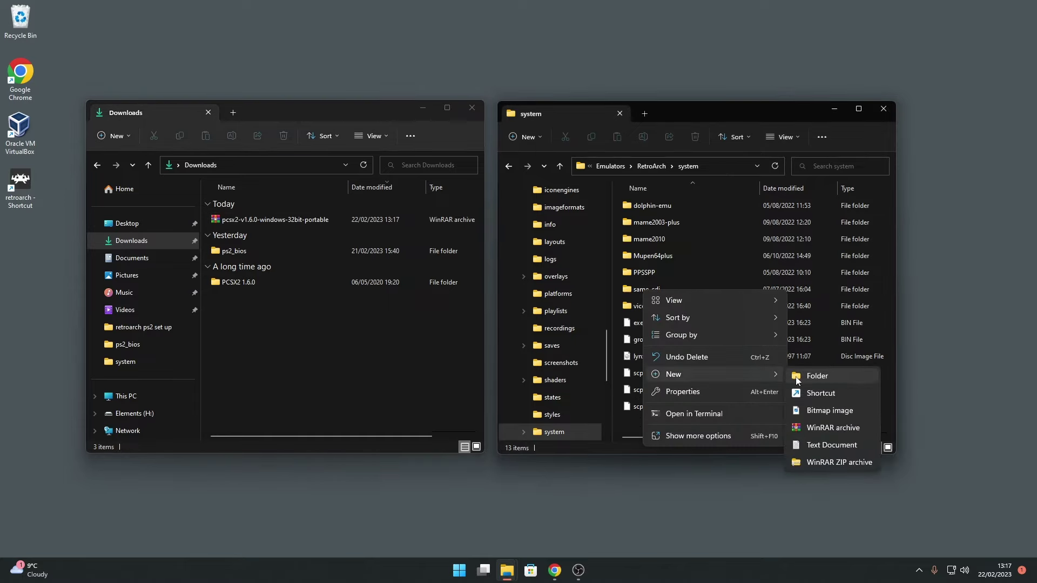
{"action": "left_click", "coordinate": [796, 377]}
{"action": "type", "text": "p"}
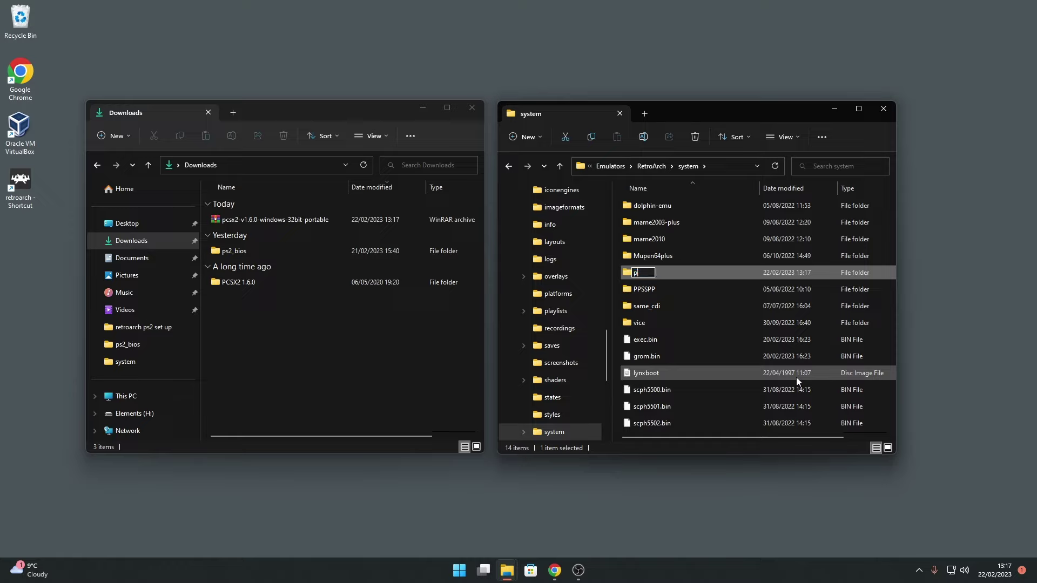
{"action": "type", "text": "csx2"}
{"action": "key", "text": "Return"}
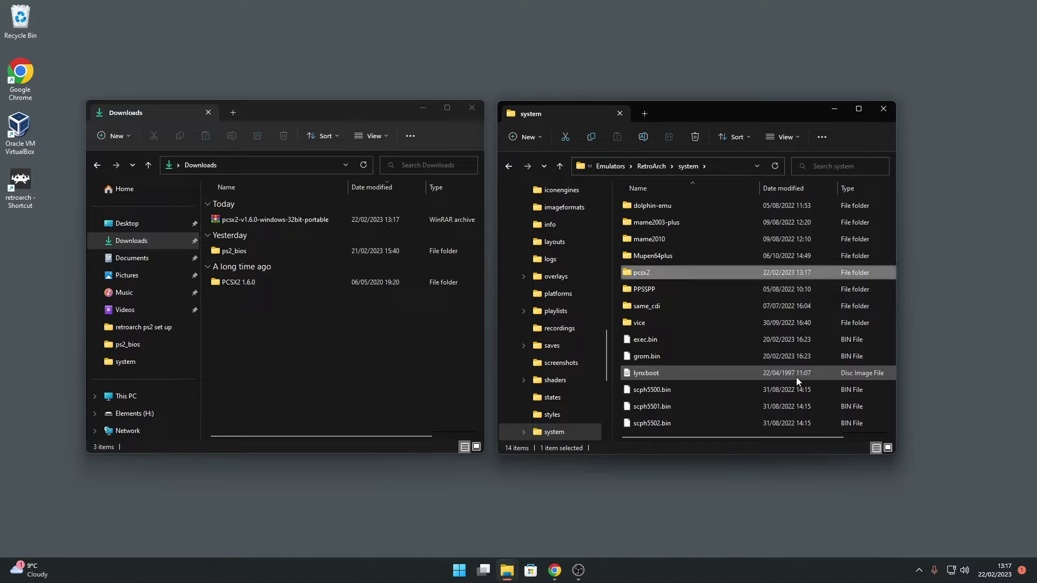
Step: Run pcsx2 from the extracted PCSX2 1.6.0 folder, advance the first-time configuration to the BIOS selection page, and cancel it there
{"action": "left_click", "coordinate": [366, 374]}
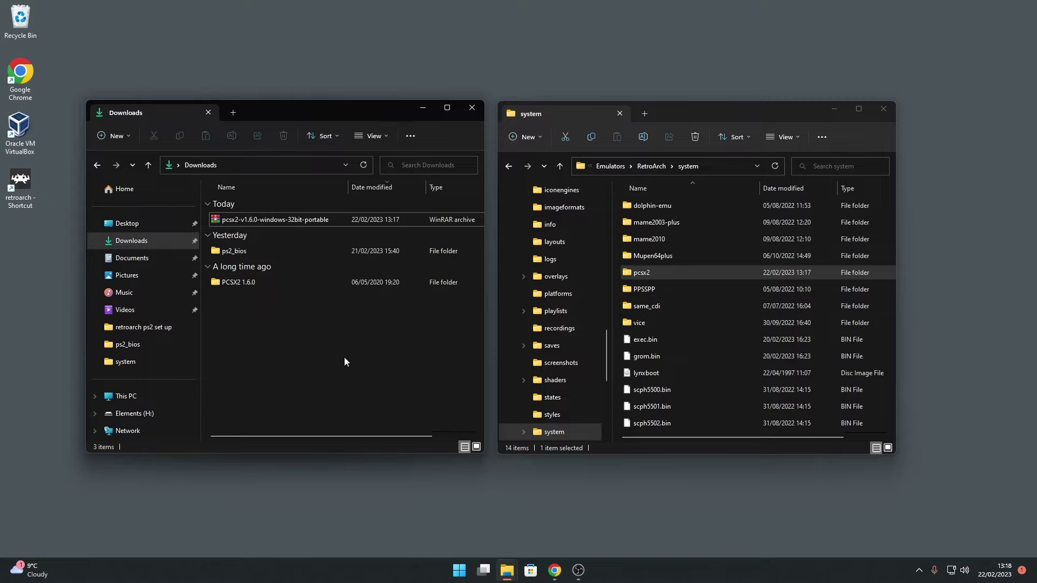
{"action": "double_click", "coordinate": [256, 282]}
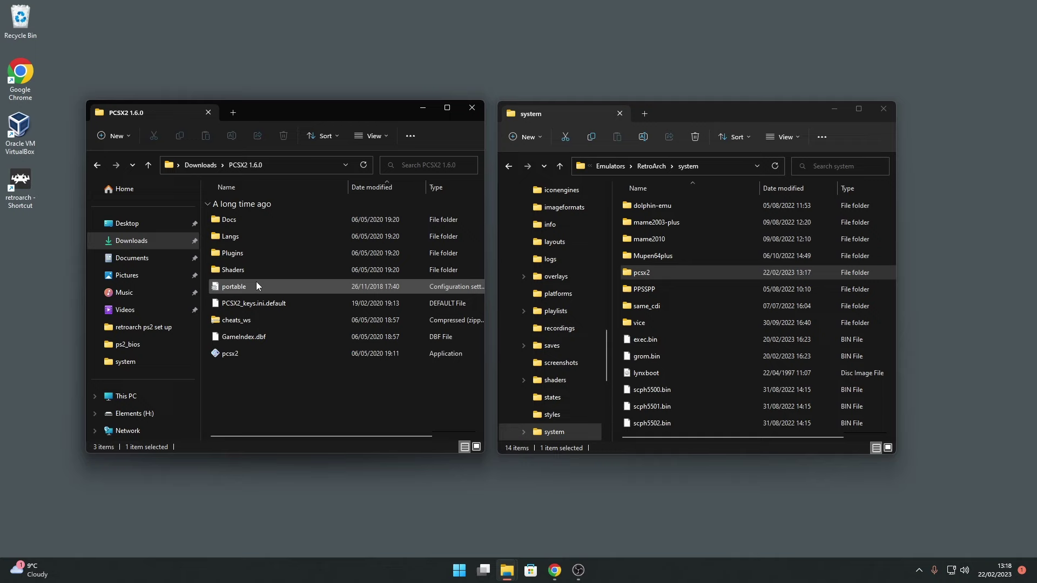
{"action": "double_click", "coordinate": [293, 354]}
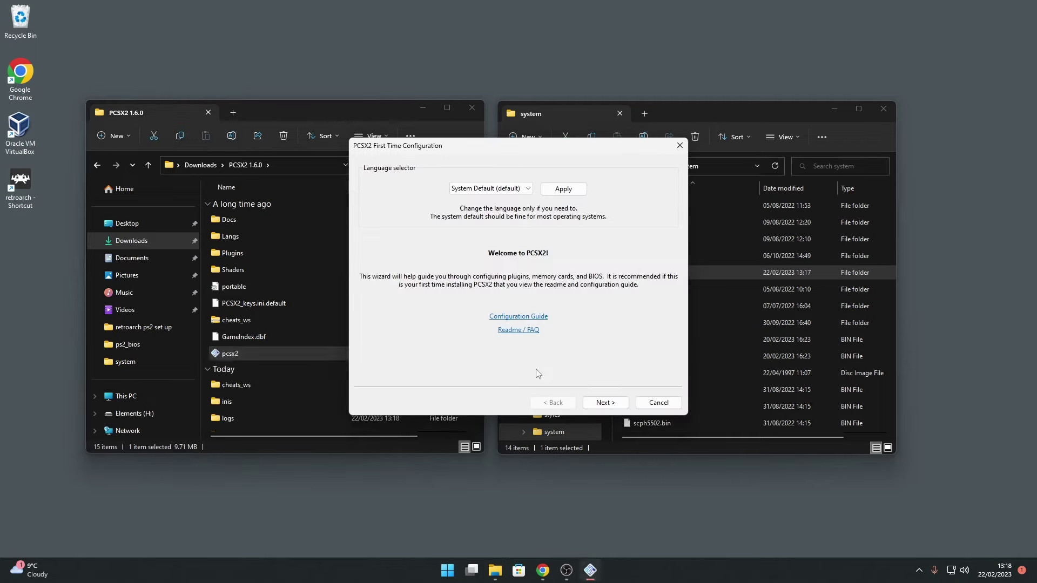
{"action": "left_click", "coordinate": [624, 408]}
{"action": "left_click", "coordinate": [624, 408]}
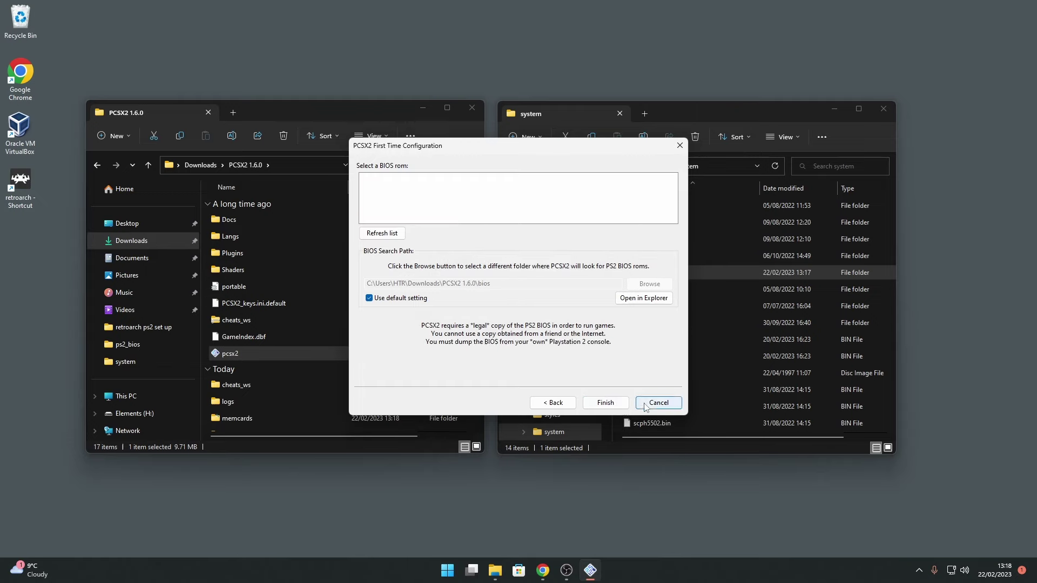
{"action": "left_click", "coordinate": [646, 406]}
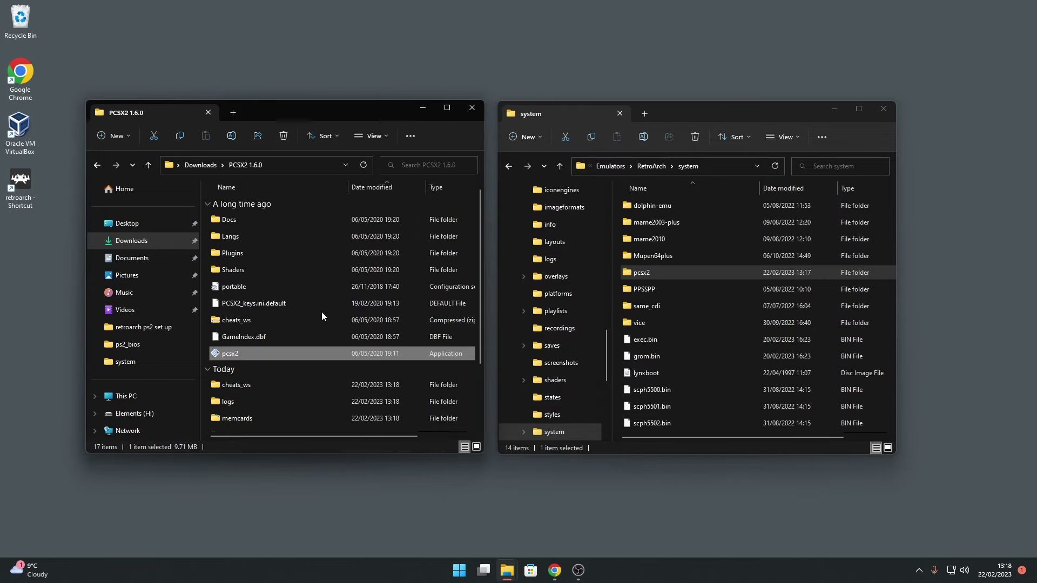
Step: Copy everything in the PCSX2 1.6.0 folder into the pcsx2 folder under RetroArch's system folder
{"action": "double_click", "coordinate": [657, 277]}
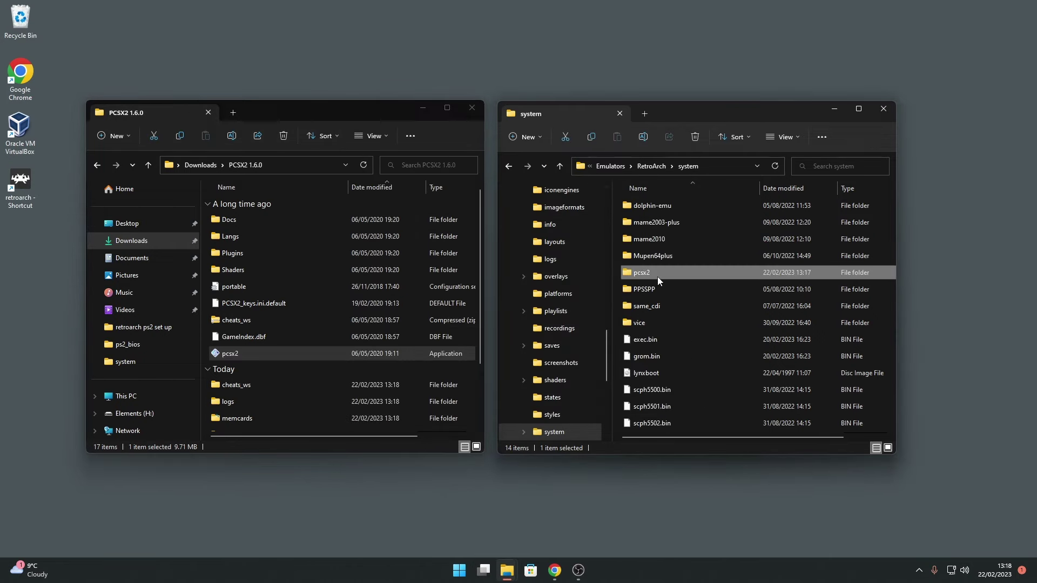
{"action": "left_click", "coordinate": [300, 286]}
{"action": "key", "text": "ctrl+a"}
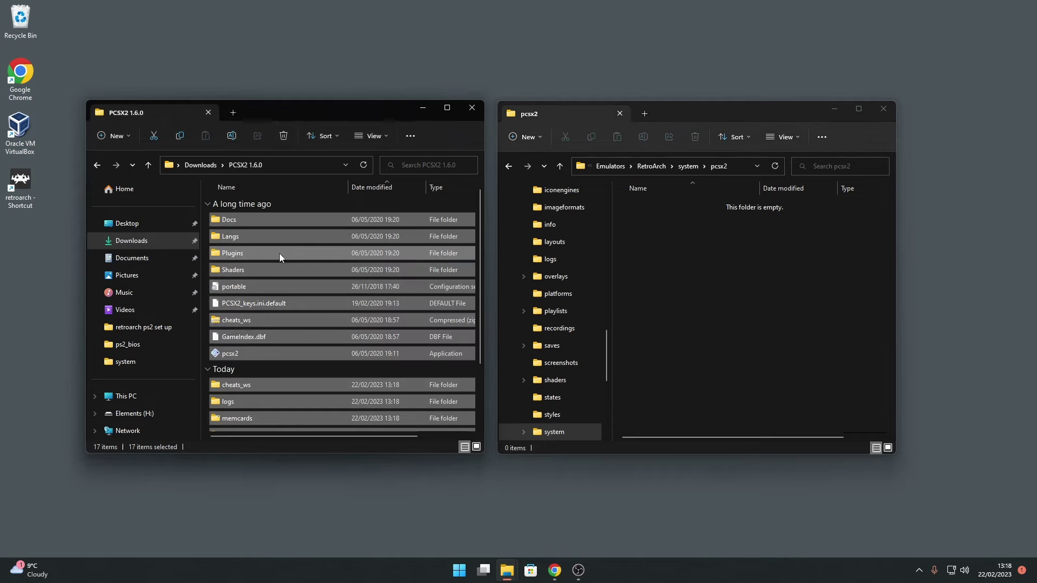
{"action": "left_click_drag", "start_coordinate": [280, 254], "coordinate": [706, 287]}
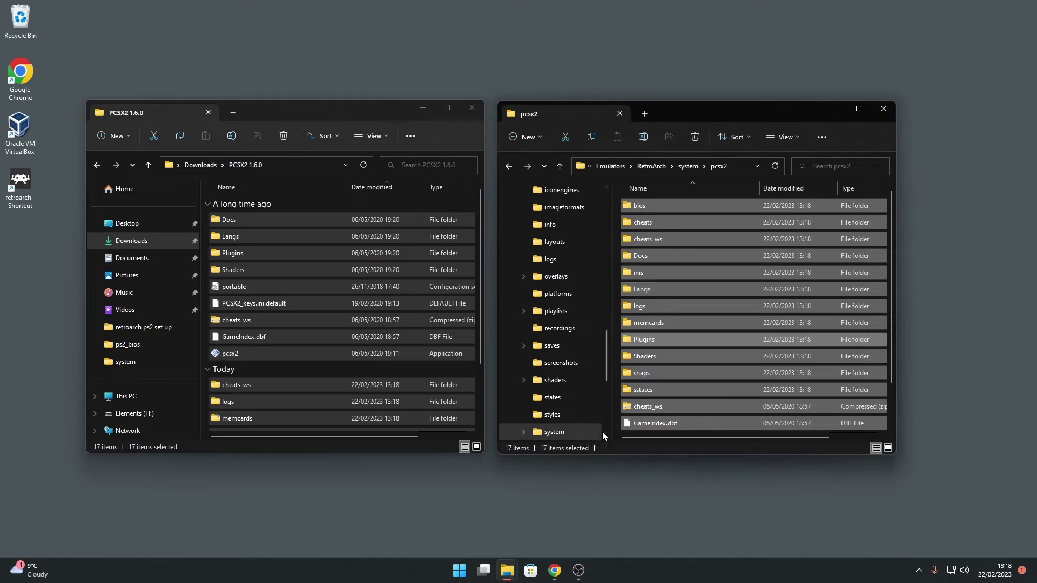
{"action": "left_click", "coordinate": [604, 472]}
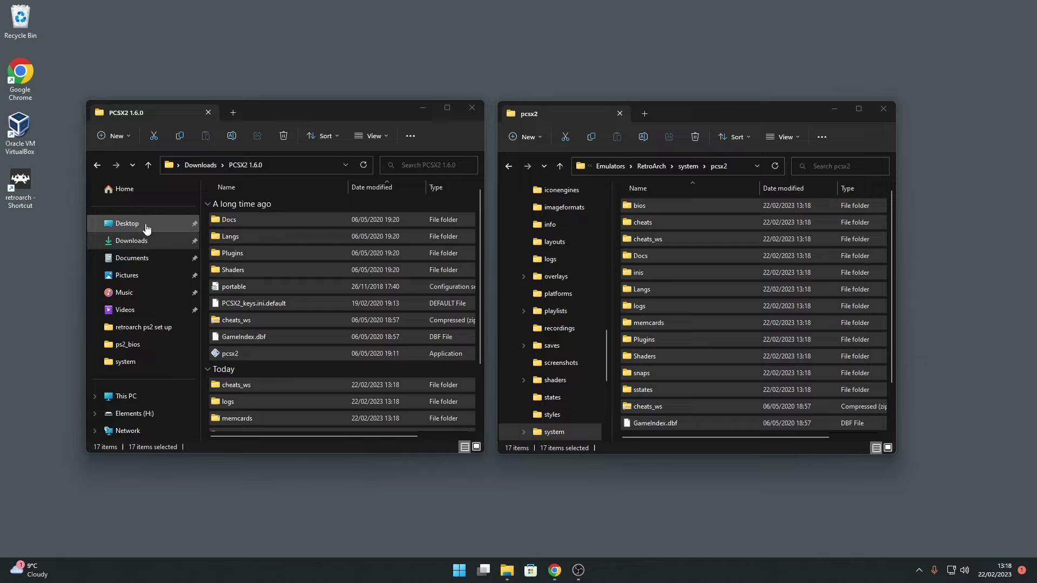
Step: Copy all files from the ps2_bios folder in Downloads into the bios folder inside RetroArch's system/pcsx2 folder
{"action": "left_click", "coordinate": [147, 246]}
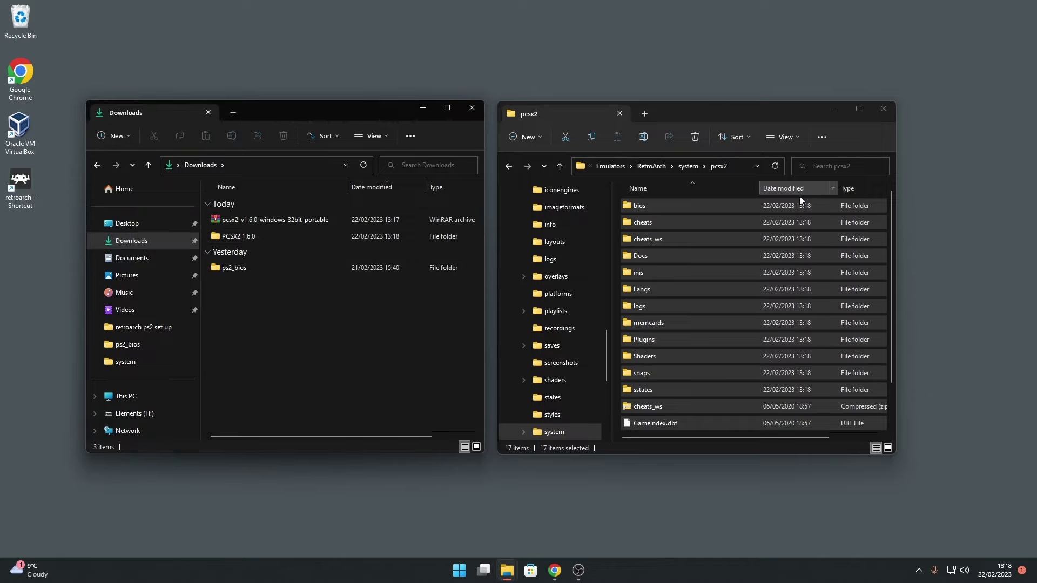
{"action": "left_click", "coordinate": [732, 210]}
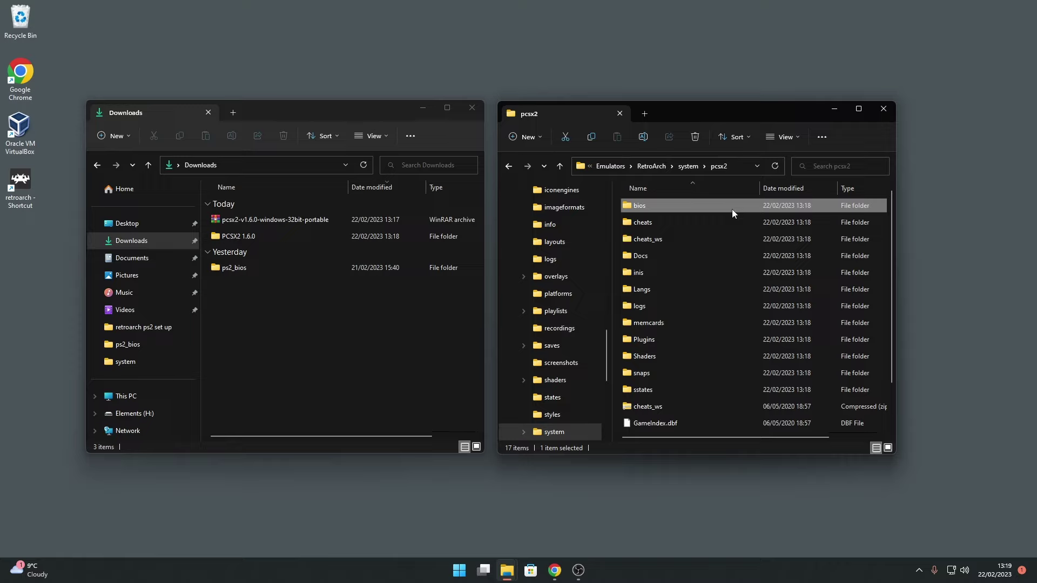
{"action": "double_click", "coordinate": [731, 209]}
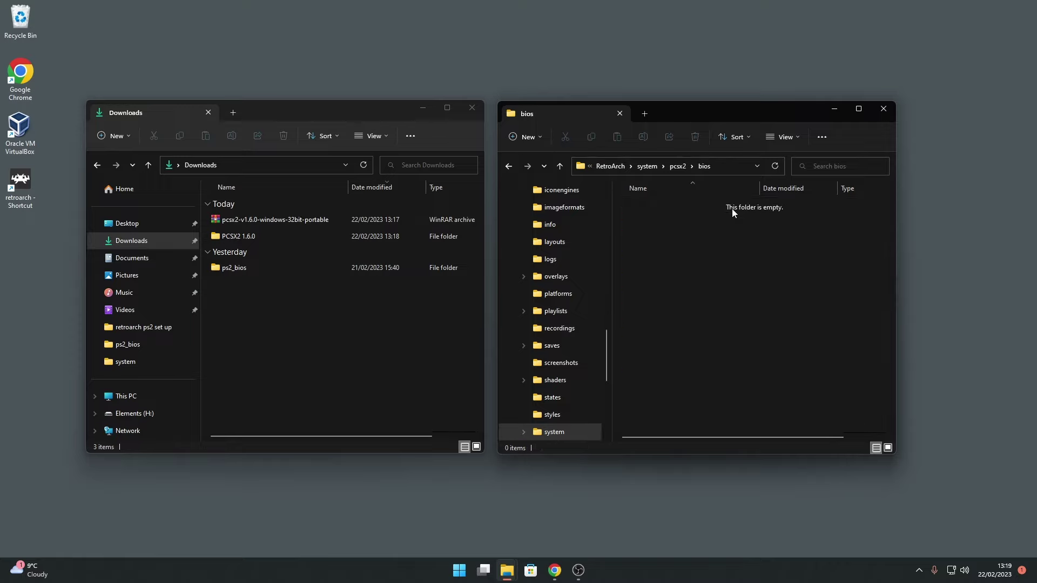
{"action": "double_click", "coordinate": [311, 266]}
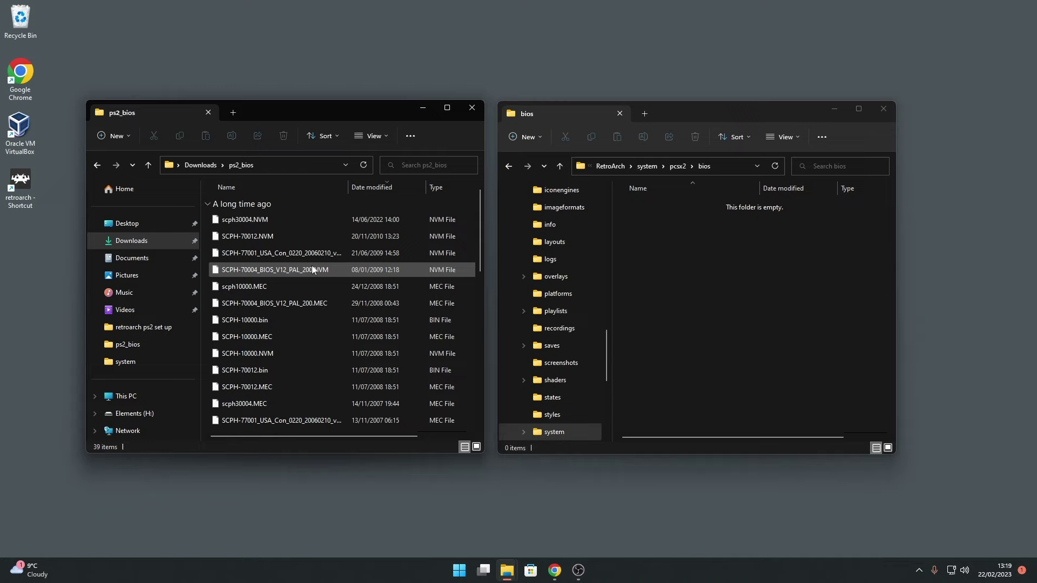
{"action": "left_click", "coordinate": [314, 270]}
{"action": "key", "text": "ctrl+a"}
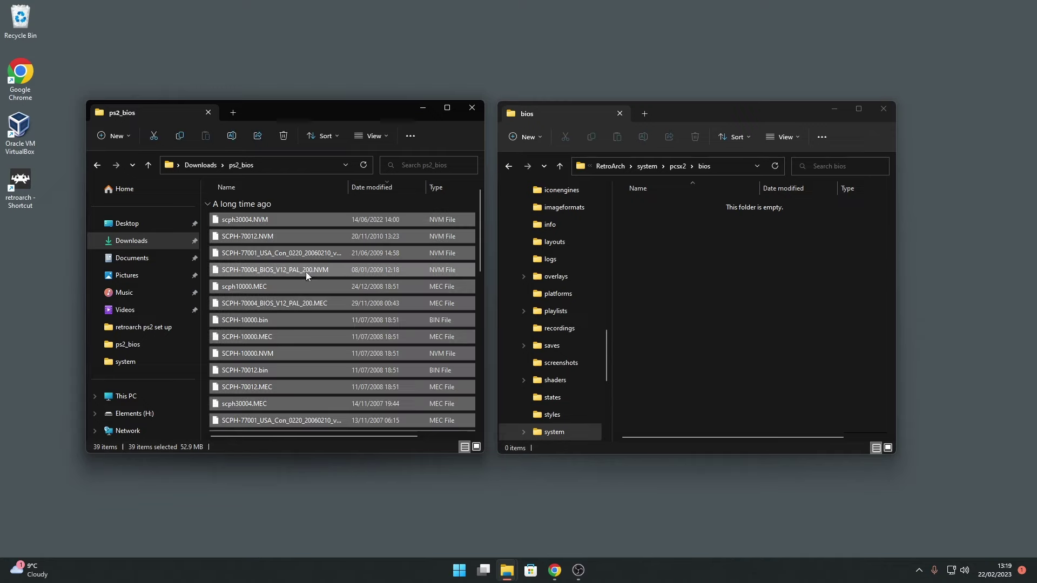
{"action": "left_click_drag", "start_coordinate": [296, 271], "coordinate": [807, 289]}
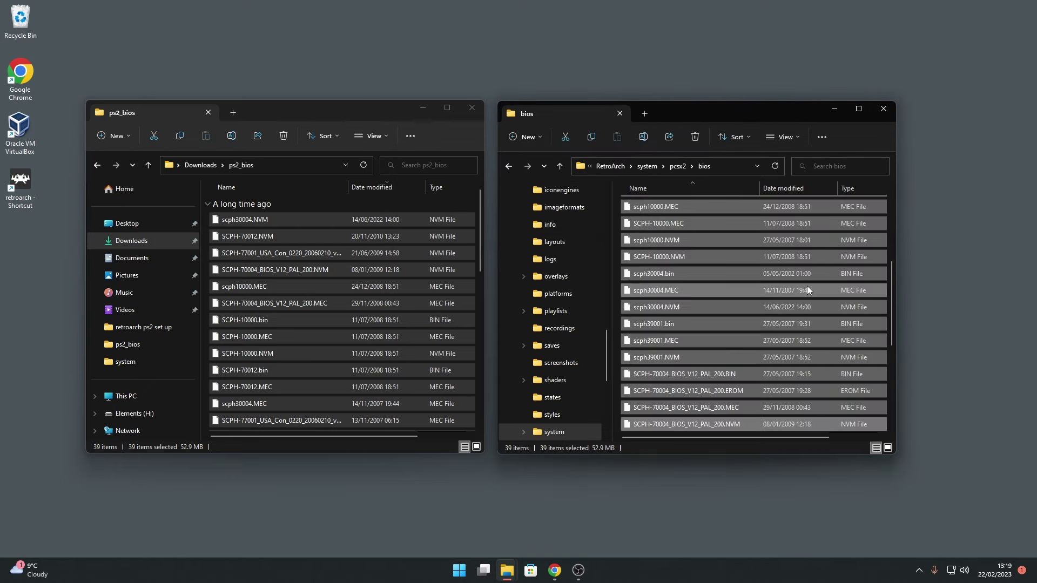
{"action": "left_click", "coordinate": [2, 280]}
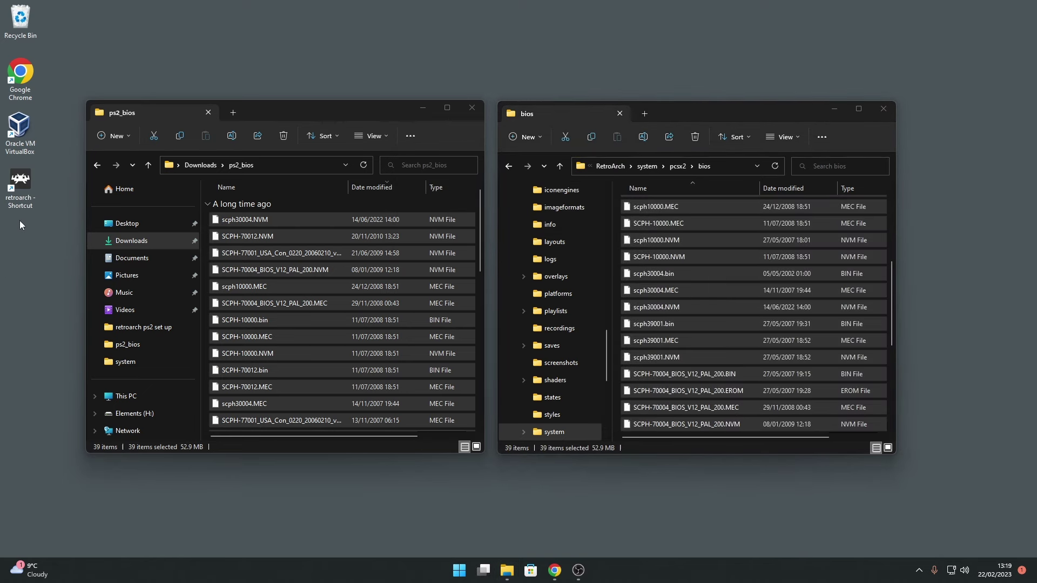
Step: Launch RetroArch and open the online core downloader from the core loading list
{"action": "double_click", "coordinate": [21, 186]}
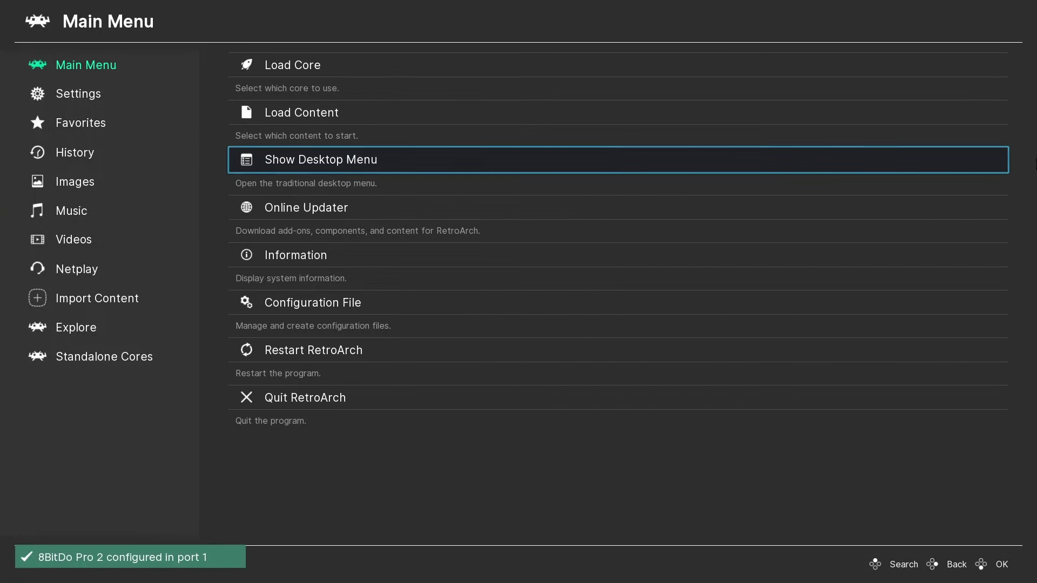
{"action": "key", "text": "Up"}
{"action": "key", "text": "Up"}
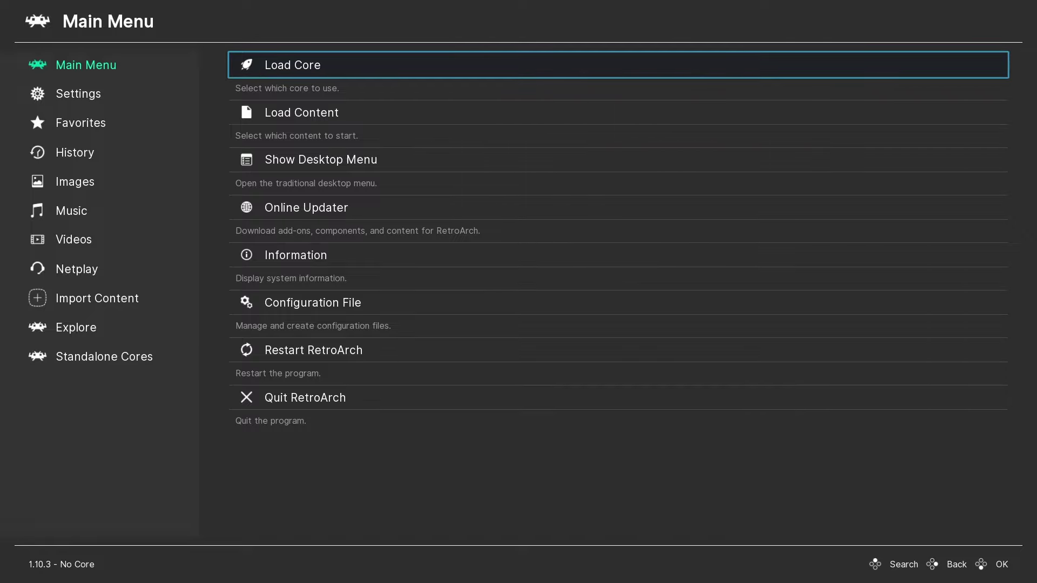
{"action": "key", "text": "Return"}
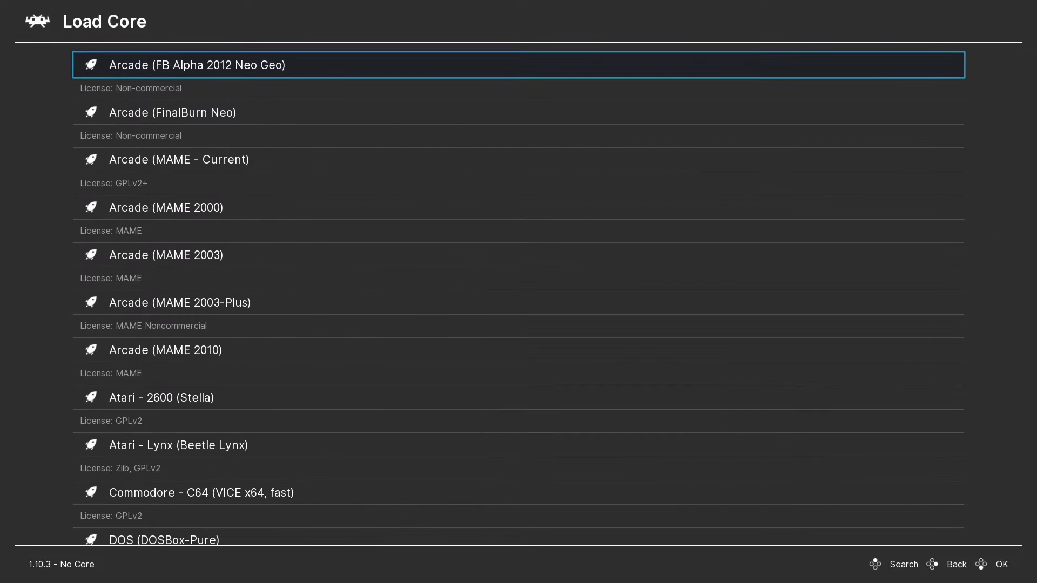
{"action": "key", "text": "Up"}
{"action": "key", "text": "Up"}
{"action": "key", "text": "Up"}
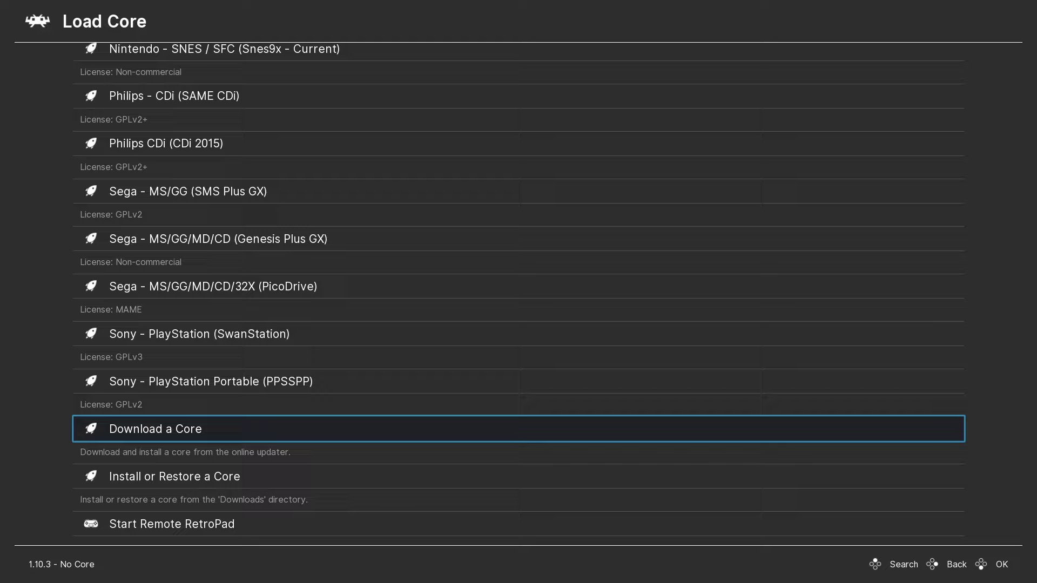
{"action": "key", "text": "Return"}
Step: Download the Sony - PlayStation 2 (LRPS2) core and return to the main menu
{"action": "key", "text": "Down"}
{"action": "key", "text": "Down"}
{"action": "key", "text": "Down"}
{"action": "key", "text": "Down"}
{"action": "key", "text": "Down"}
{"action": "key", "text": "Down"}
{"action": "key", "text": "Down"}
{"action": "key", "text": "Down"}
{"action": "key", "text": "Down"}
{"action": "key", "text": "Down"}
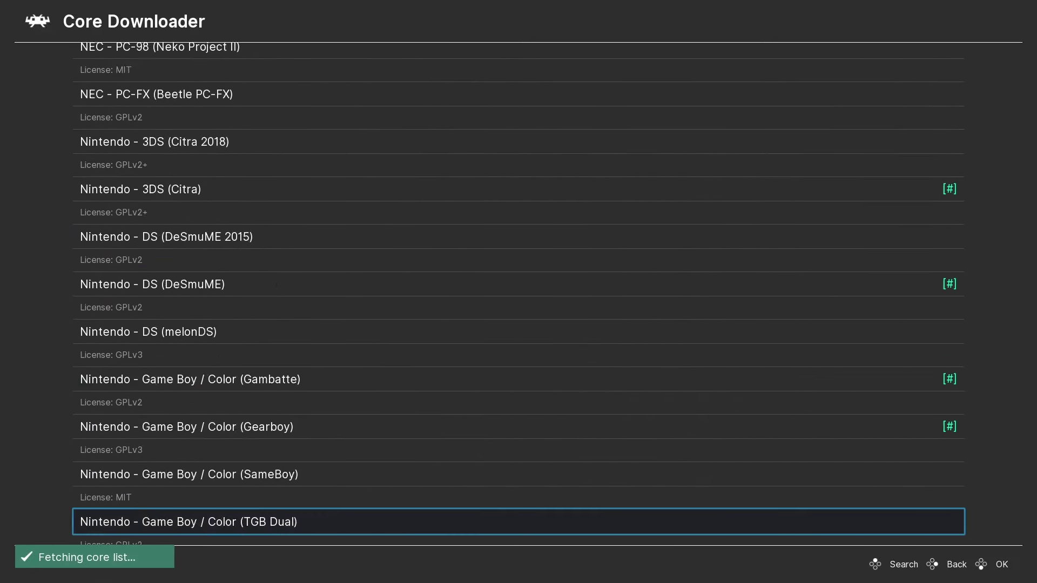
{"action": "key", "text": "Down"}
{"action": "key", "text": "Down"}
{"action": "key", "text": "Down"}
{"action": "key", "text": "Down"}
{"action": "key", "text": "Down"}
{"action": "key", "text": "Down"}
{"action": "key", "text": "Down"}
{"action": "key", "text": "Down"}
{"action": "key", "text": "Down"}
{"action": "key", "text": "Down"}
{"action": "key", "text": "Down"}
{"action": "key", "text": "Down"}
{"action": "key", "text": "Down"}
{"action": "key", "text": "Down"}
{"action": "key", "text": "Down"}
{"action": "key", "text": "Down"}
{"action": "key", "text": "Down"}
{"action": "key", "text": "Down"}
{"action": "key", "text": "Down"}
{"action": "key", "text": "Down"}
{"action": "key", "text": "Down"}
{"action": "key", "text": "Down"}
{"action": "key", "text": "Down"}
{"action": "key", "text": "Down"}
{"action": "key", "text": "Down"}
{"action": "key", "text": "Down"}
{"action": "key", "text": "Down"}
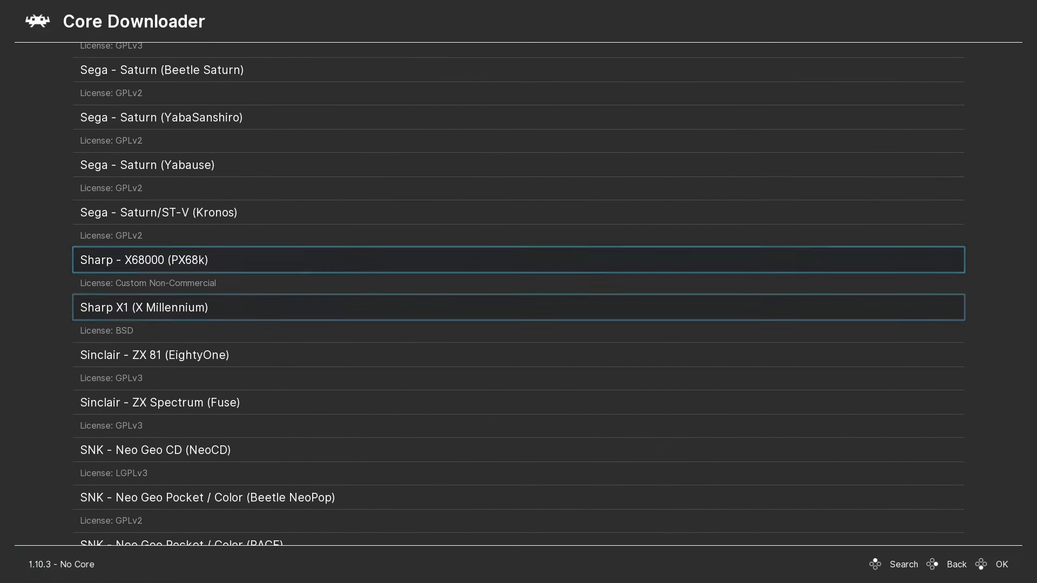
{"action": "key", "text": "Down"}
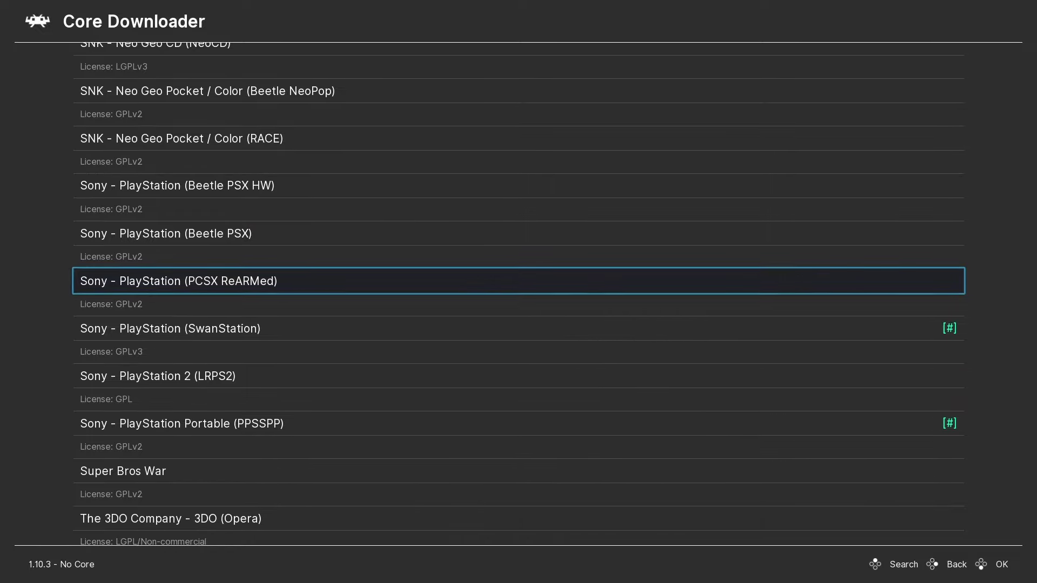
{"action": "key", "text": "Down"}
{"action": "key", "text": "Down"}
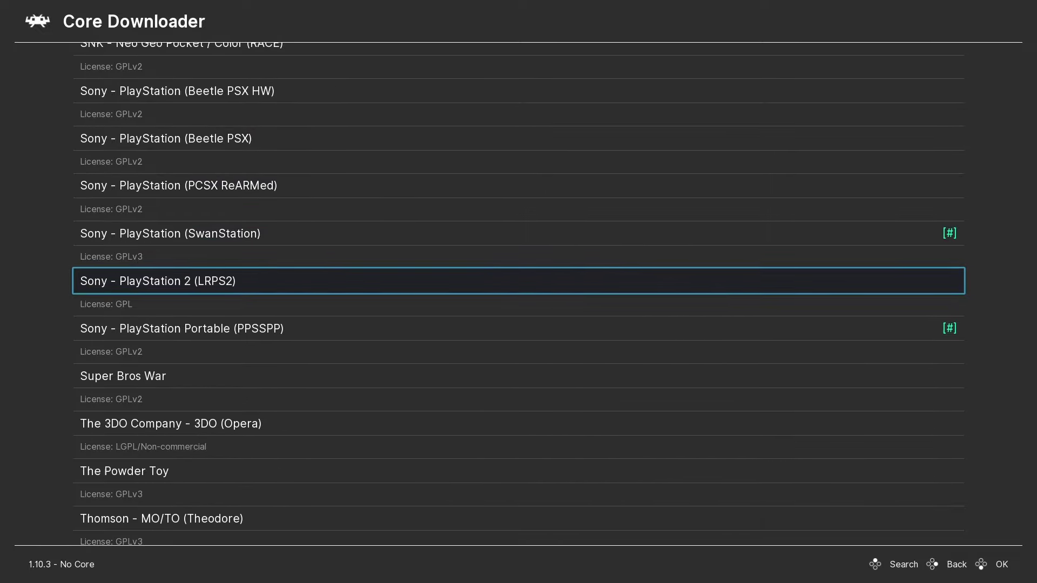
{"action": "key", "text": "Return"}
{"action": "key", "text": "BackSpace"}
{"action": "key", "text": "BackSpace"}
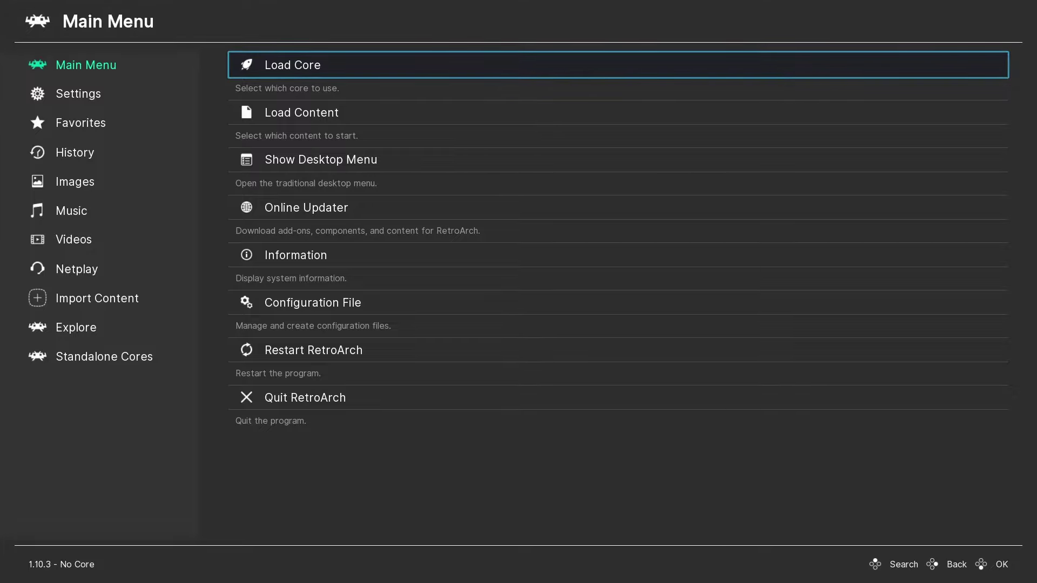
Step: Check the controller's button mappings in the Port 1 Controls of the input settings, and return to the settings list
{"action": "key", "text": "BackSpace"}
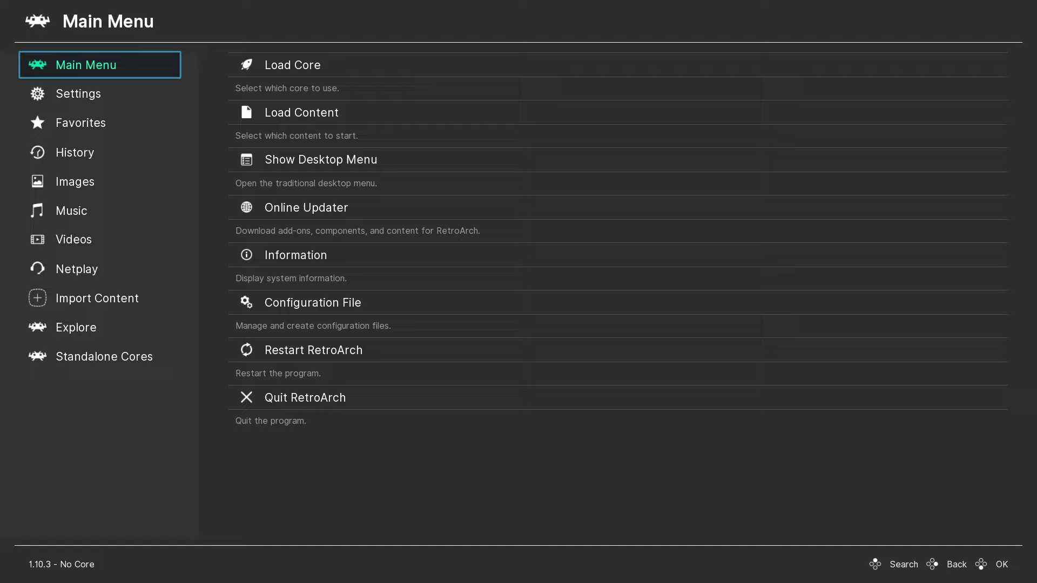
{"action": "key", "text": "Down"}
{"action": "key", "text": "Right"}
{"action": "key", "text": "Down"}
{"action": "key", "text": "Down"}
{"action": "key", "text": "Down"}
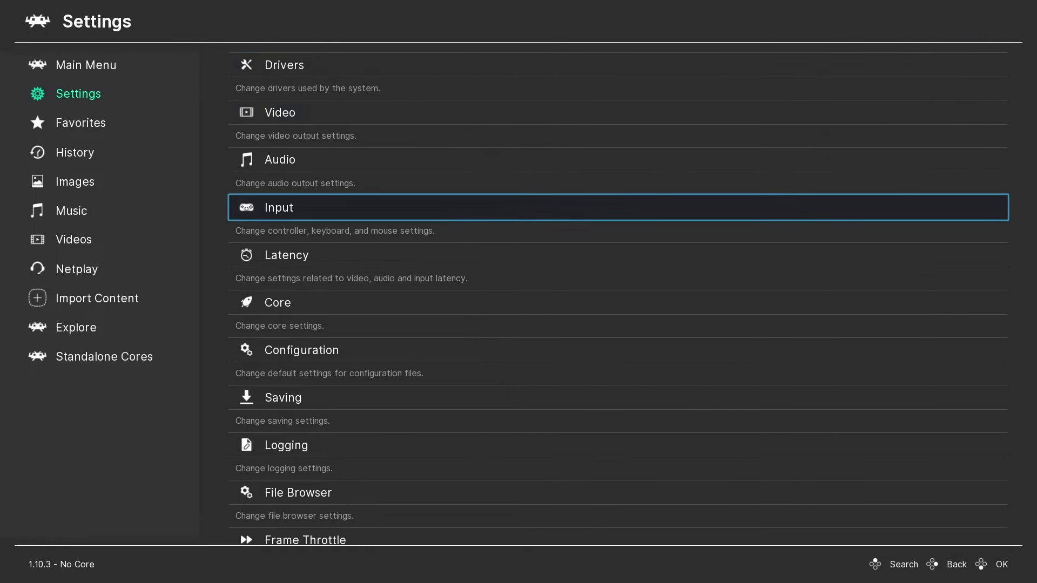
{"action": "key", "text": "Return"}
{"action": "key", "text": "Down"}
{"action": "key", "text": "Down"}
{"action": "key", "text": "Down"}
{"action": "key", "text": "Down"}
{"action": "key", "text": "Down"}
{"action": "key", "text": "Down"}
{"action": "key", "text": "Down"}
{"action": "key", "text": "Down"}
{"action": "key", "text": "Down"}
{"action": "key", "text": "Down"}
{"action": "key", "text": "Down"}
{"action": "key", "text": "Down"}
{"action": "key", "text": "Down"}
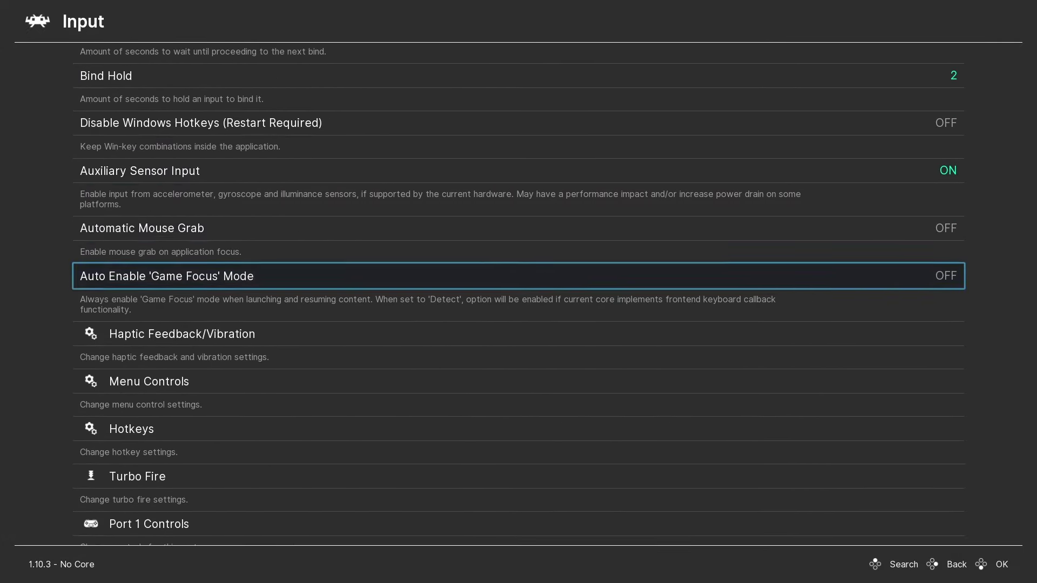
{"action": "key", "text": "Down"}
{"action": "key", "text": "Down"}
{"action": "key", "text": "Down"}
{"action": "key", "text": "Down"}
{"action": "key", "text": "Down"}
{"action": "key", "text": "Return"}
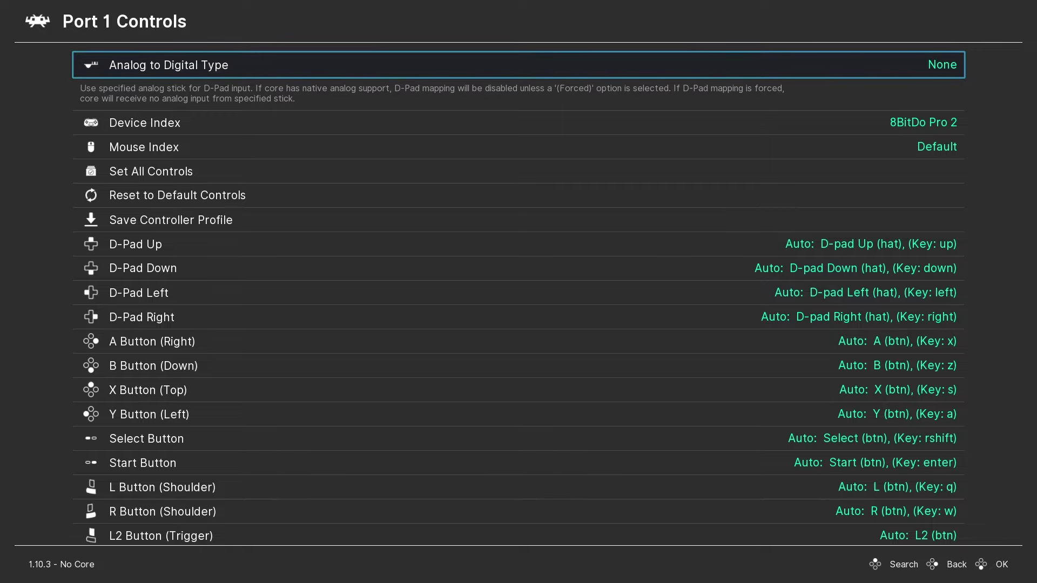
{"action": "key", "text": "BackSpace"}
{"action": "key", "text": "BackSpace"}
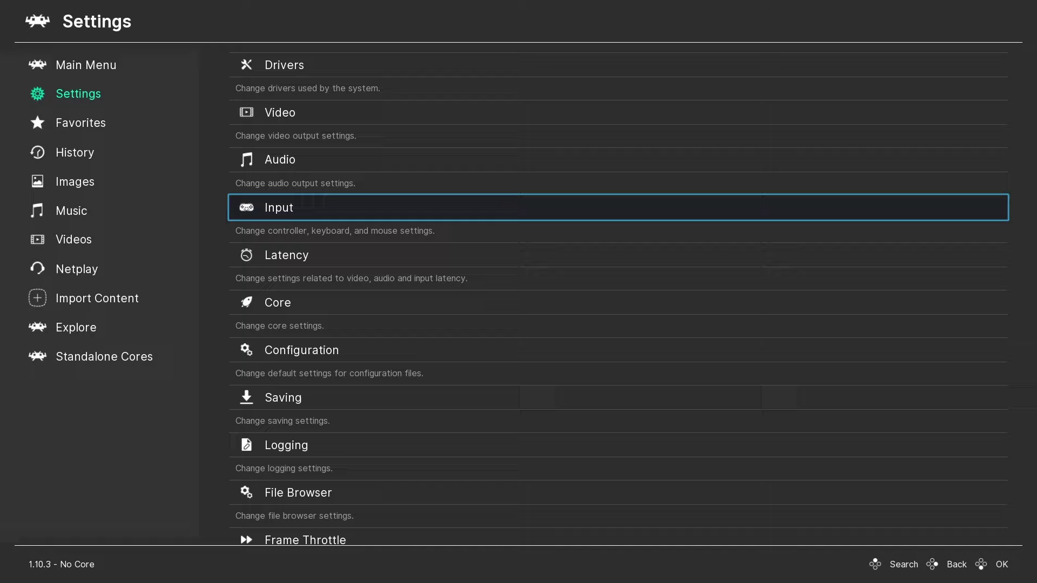
Step: Browse for content to load and open the Sony PlayStation 2 folder inside Emulator ROMs
{"action": "key", "text": "Up"}
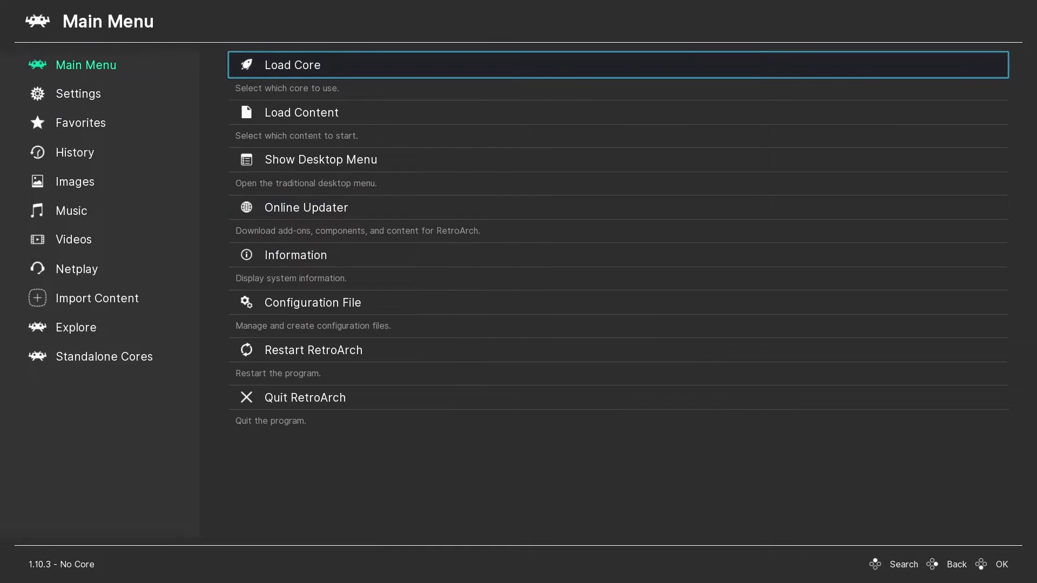
{"action": "key", "text": "Return"}
{"action": "key", "text": "Return"}
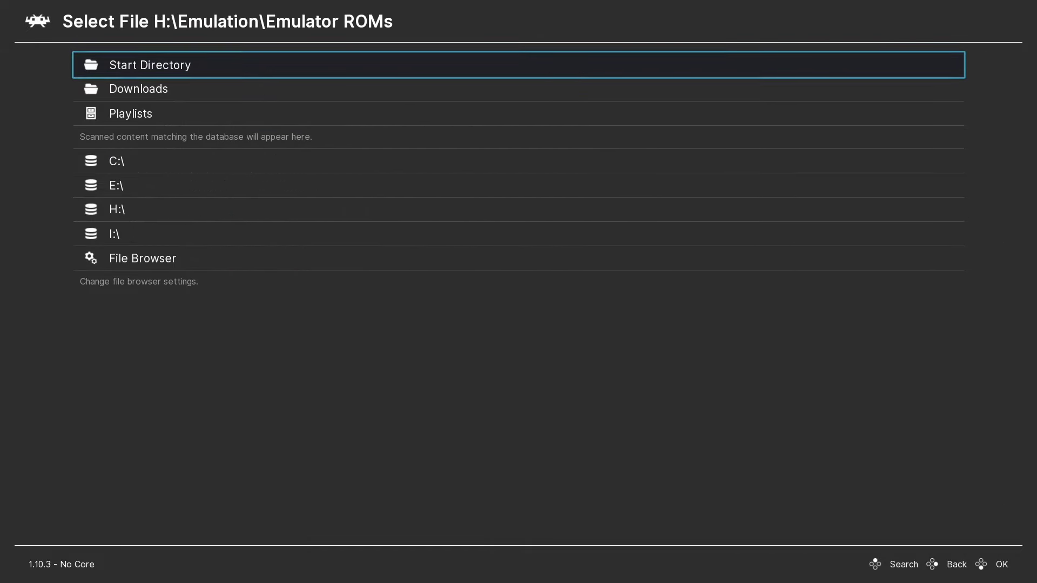
{"action": "key", "text": "Down"}
{"action": "key", "text": "Down"}
{"action": "key", "text": "Down"}
{"action": "key", "text": "Down"}
{"action": "key", "text": "Down"}
{"action": "key", "text": "Down"}
{"action": "key", "text": "Down"}
{"action": "key", "text": "Down"}
{"action": "key", "text": "Down"}
{"action": "key", "text": "Down"}
{"action": "key", "text": "Down"}
{"action": "key", "text": "Down"}
{"action": "key", "text": "Down"}
{"action": "key", "text": "Down"}
{"action": "key", "text": "Down"}
{"action": "key", "text": "Down"}
{"action": "key", "text": "Down"}
{"action": "key", "text": "Down"}
{"action": "key", "text": "Down"}
{"action": "key", "text": "Down"}
{"action": "key", "text": "Down"}
{"action": "key", "text": "Down"}
{"action": "key", "text": "Down"}
{"action": "key", "text": "Down"}
{"action": "key", "text": "Down"}
{"action": "key", "text": "Down"}
{"action": "key", "text": "Down"}
{"action": "key", "text": "Down"}
{"action": "key", "text": "Down"}
{"action": "key", "text": "Down"}
{"action": "key", "text": "Down"}
{"action": "key", "text": "Down"}
{"action": "key", "text": "Down"}
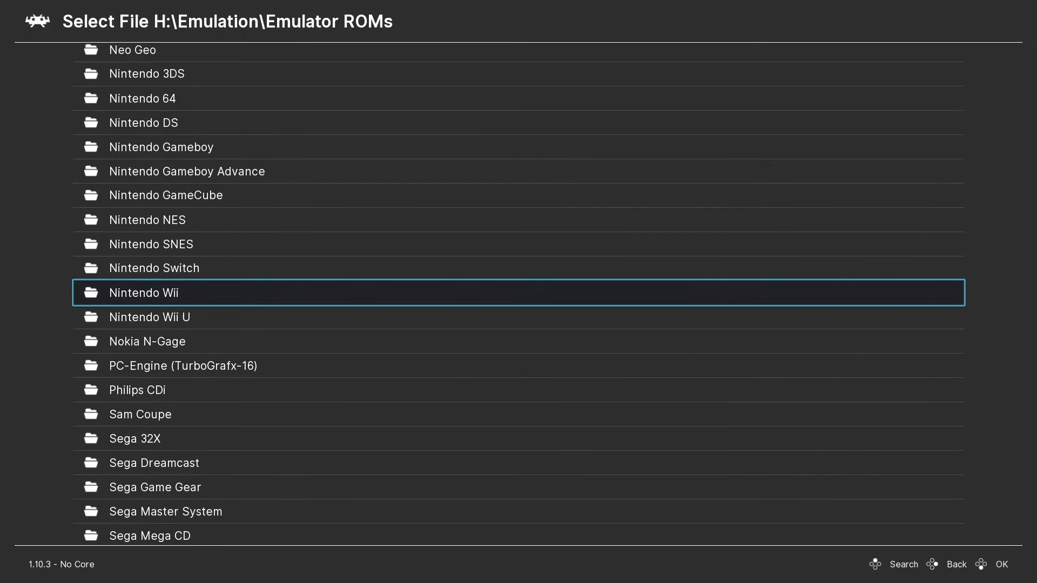
{"action": "key", "text": "Down"}
{"action": "key", "text": "Down"}
{"action": "key", "text": "Down"}
{"action": "key", "text": "Down"}
{"action": "key", "text": "Down"}
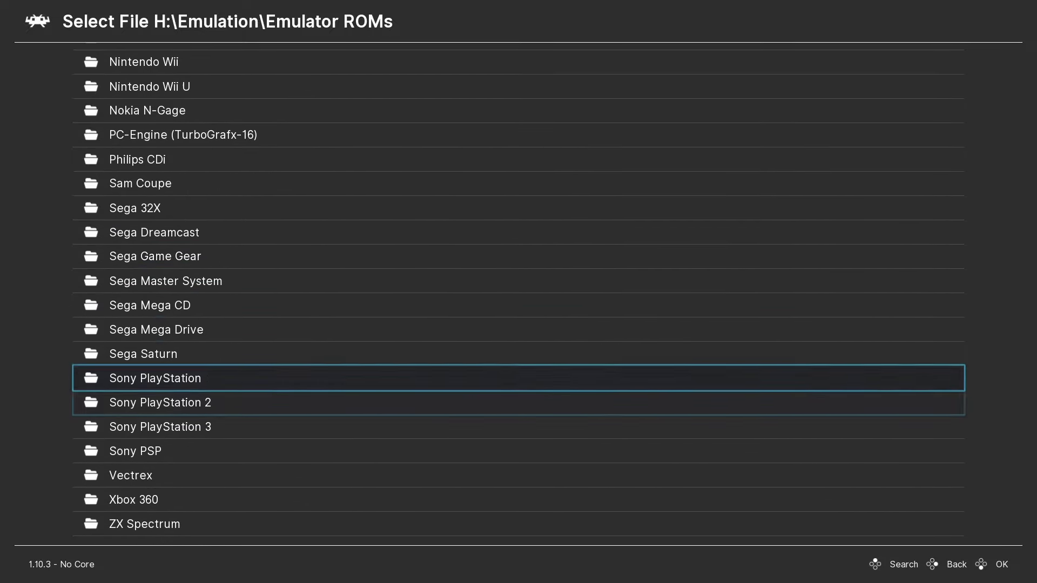
{"action": "key", "text": "Return"}
Step: Load Gran Turismo 4 (USA).iso with the LRPS2 core
{"action": "key", "text": "Down"}
{"action": "key", "text": "Down"}
{"action": "key", "text": "Down"}
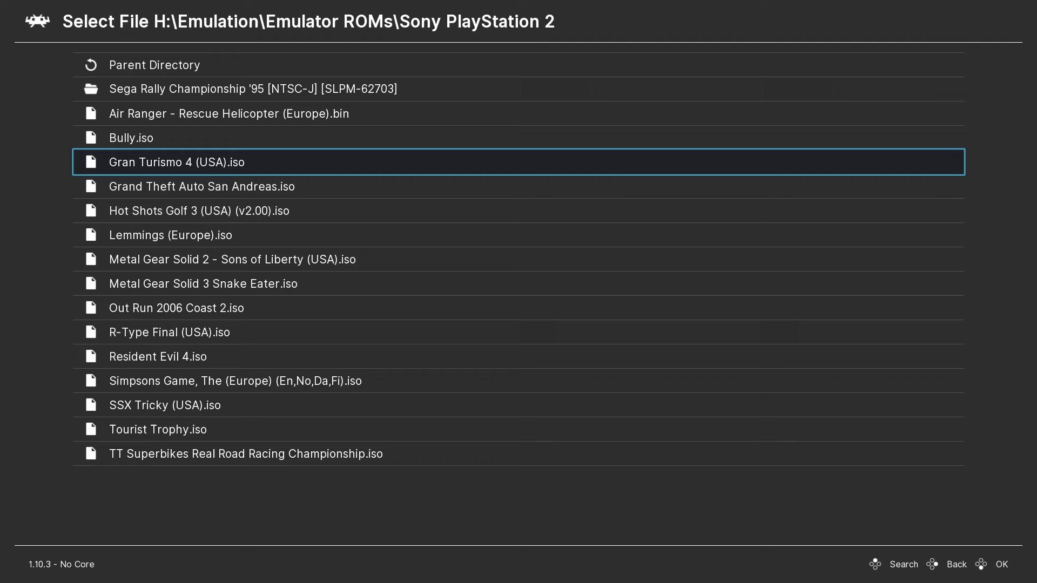
{"action": "key", "text": "Return"}
{"action": "key", "text": "Down"}
{"action": "key", "text": "Down"}
{"action": "key", "text": "Down"}
{"action": "key", "text": "Down"}
{"action": "key", "text": "Down"}
{"action": "key", "text": "Down"}
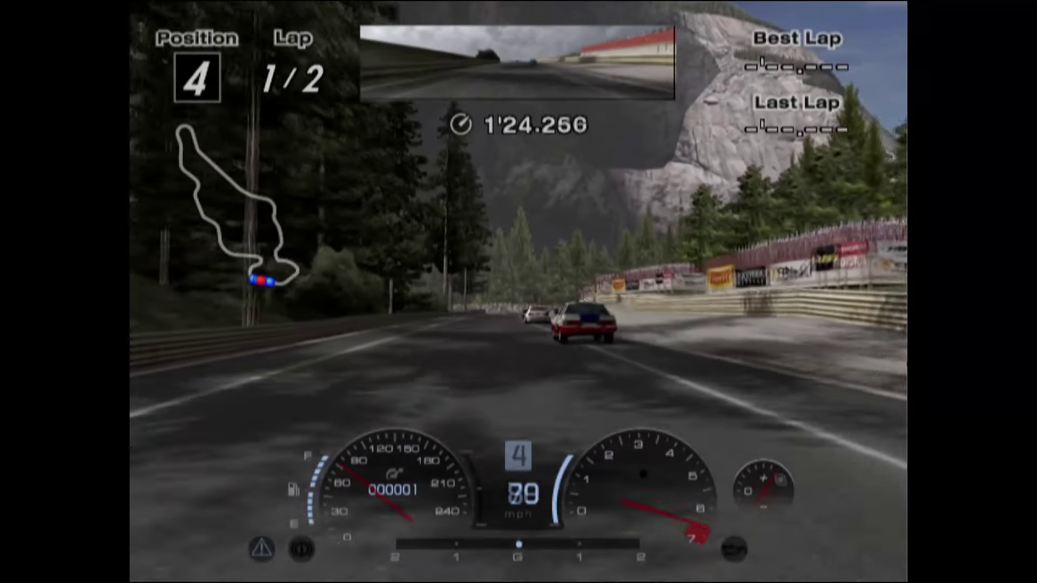
Step: Bring up the Quick Menu over the running game and open the core's Video options
{"action": "key", "text": "F1"}
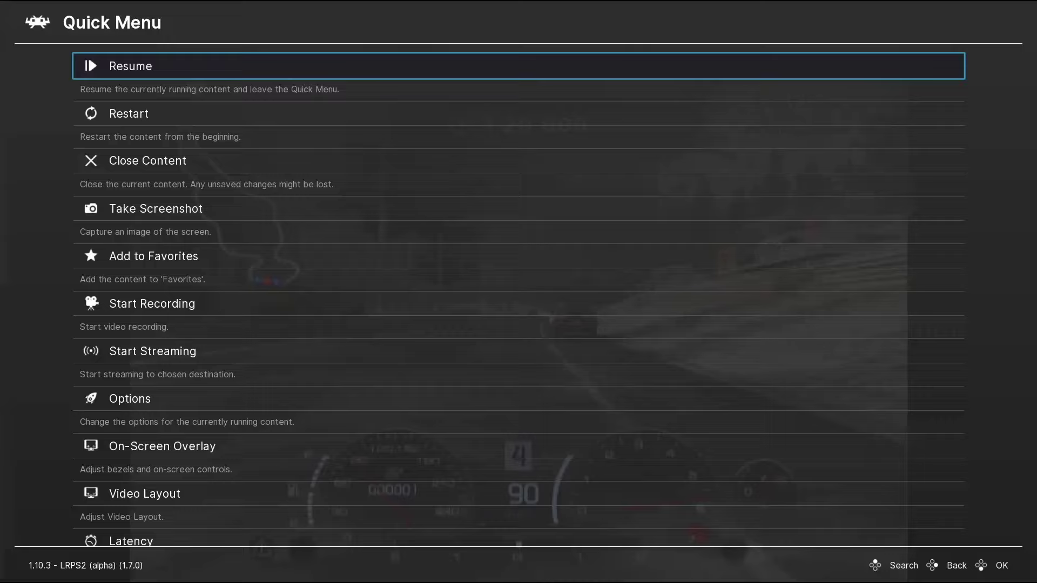
{"action": "key", "text": "Down"}
{"action": "key", "text": "Down"}
{"action": "key", "text": "Down"}
{"action": "key", "text": "Down"}
{"action": "key", "text": "Down"}
{"action": "key", "text": "Down"}
{"action": "key", "text": "Down"}
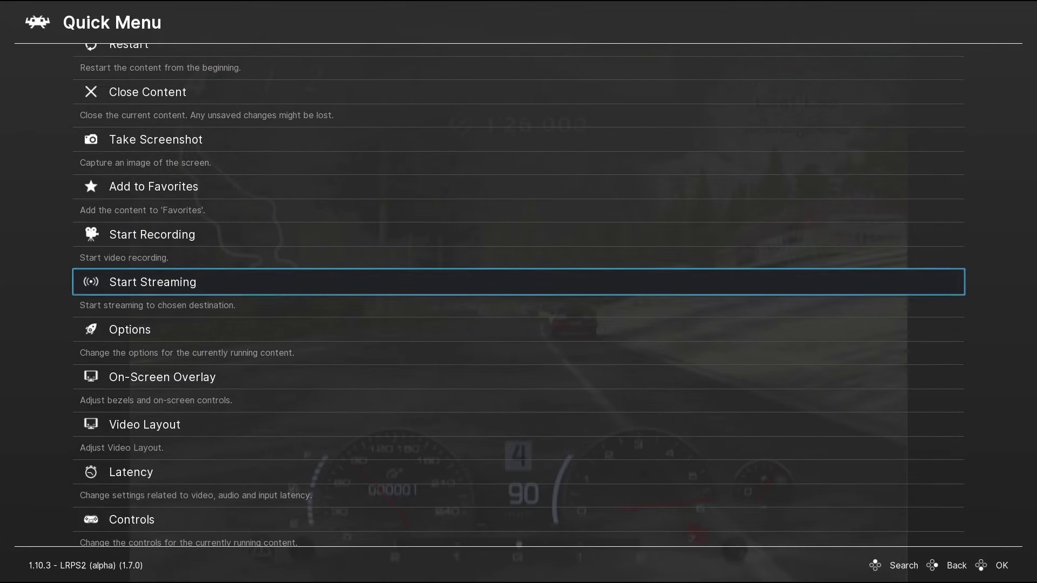
{"action": "key", "text": "Return"}
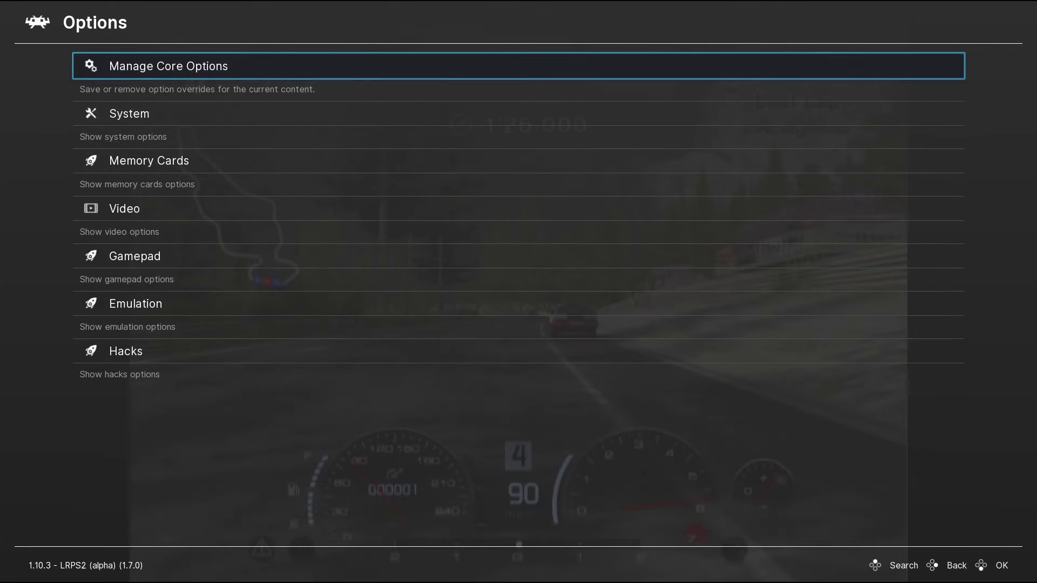
{"action": "key", "text": "Down"}
{"action": "key", "text": "Down"}
{"action": "key", "text": "Return"}
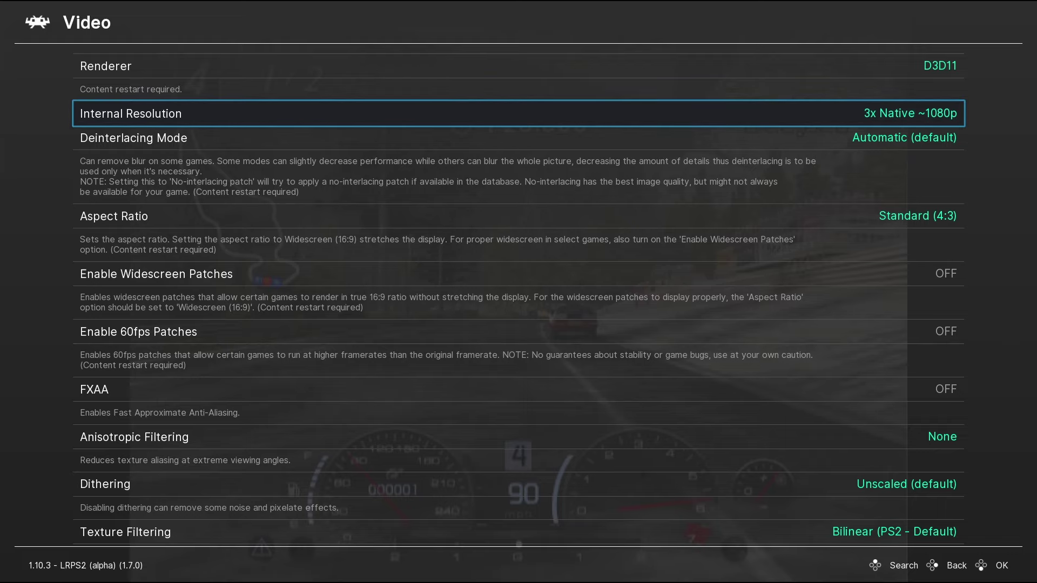
Step: Review the available internal resolutions and the aspect ratio, widescreen, 60fps and FXAA options of the core
{"action": "key", "text": "Return"}
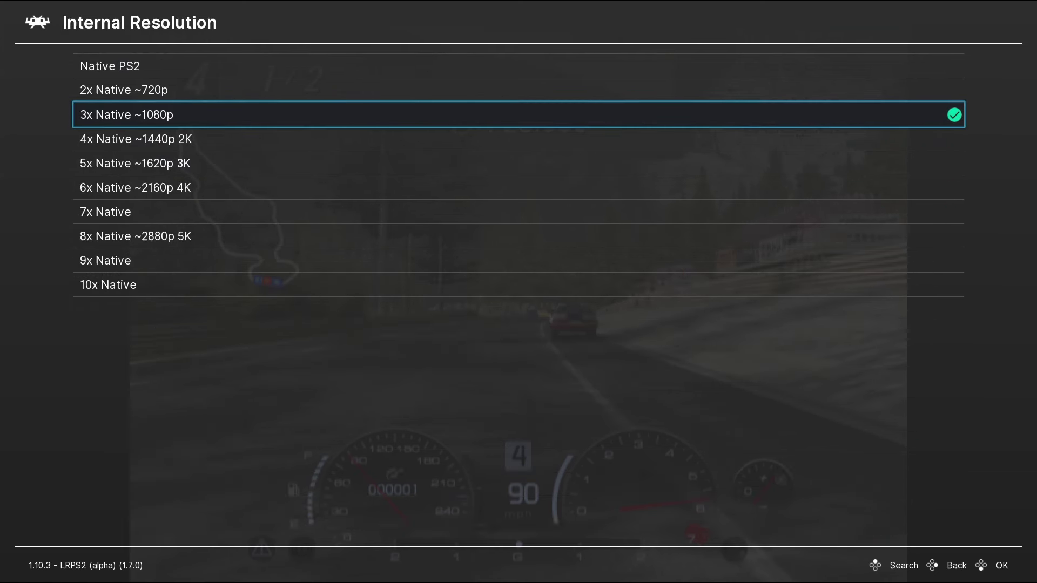
{"action": "key", "text": "BackSpace"}
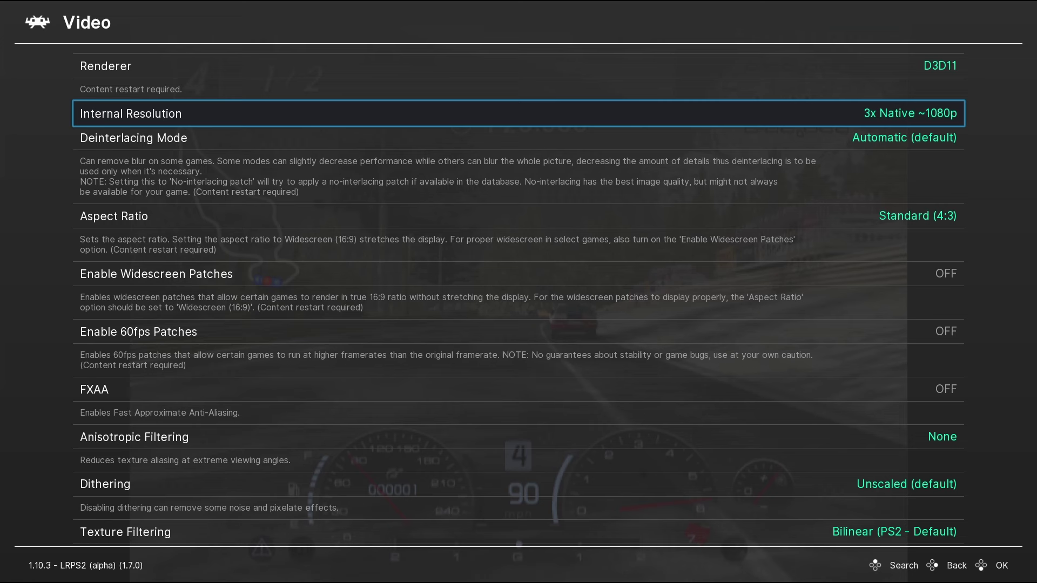
{"action": "key", "text": "Down"}
{"action": "key", "text": "Down"}
{"action": "key", "text": "Down"}
{"action": "key", "text": "Down"}
{"action": "key", "text": "Down"}
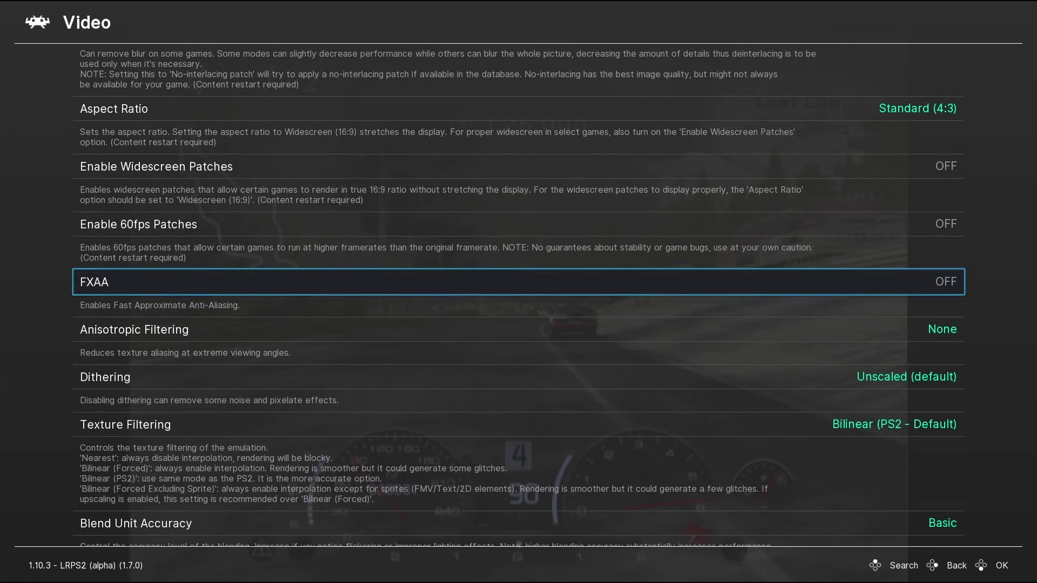